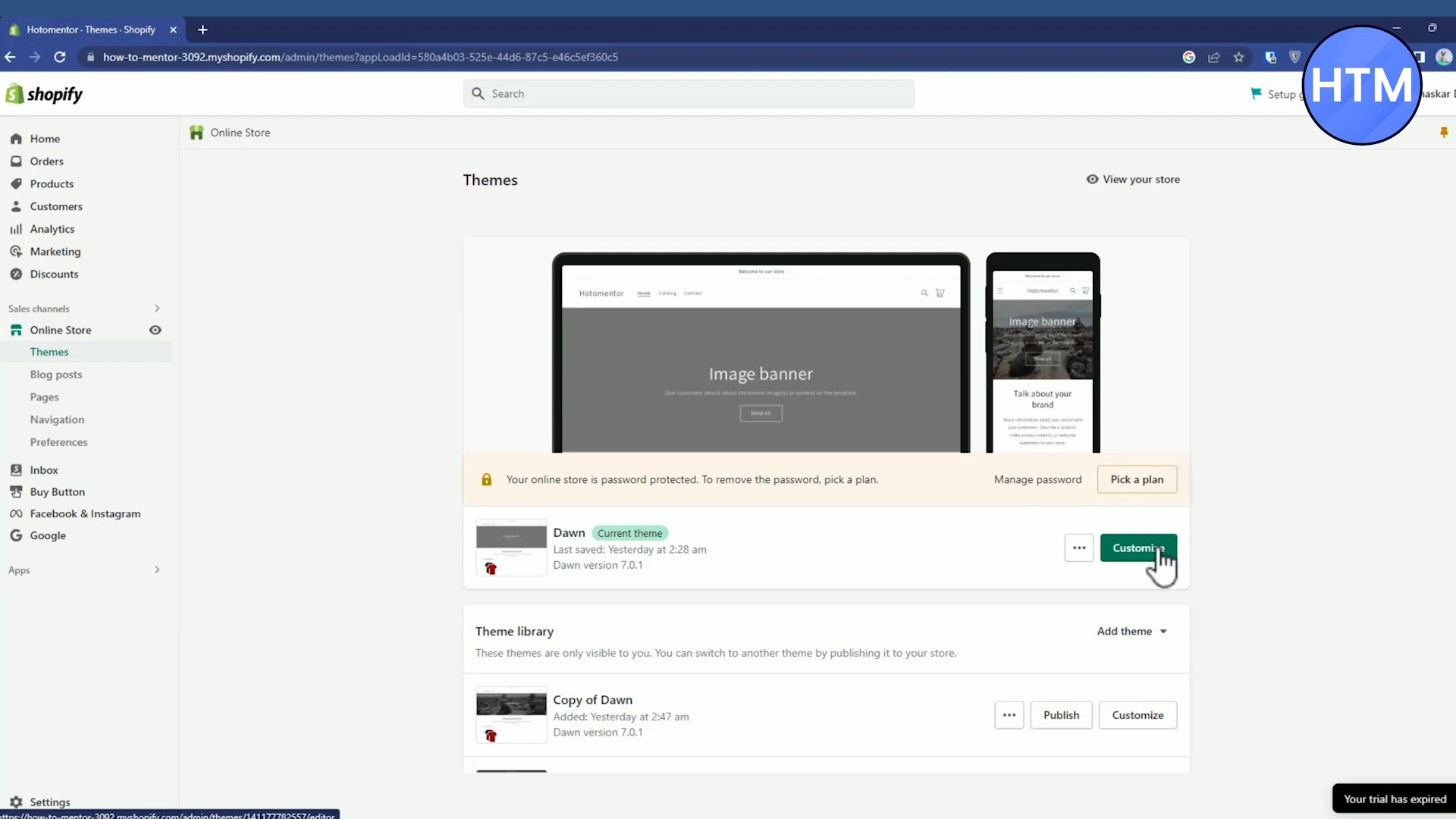
Step: Open the current Dawn theme for customization and switch the editor to the Password page template
left_click(1142, 548)
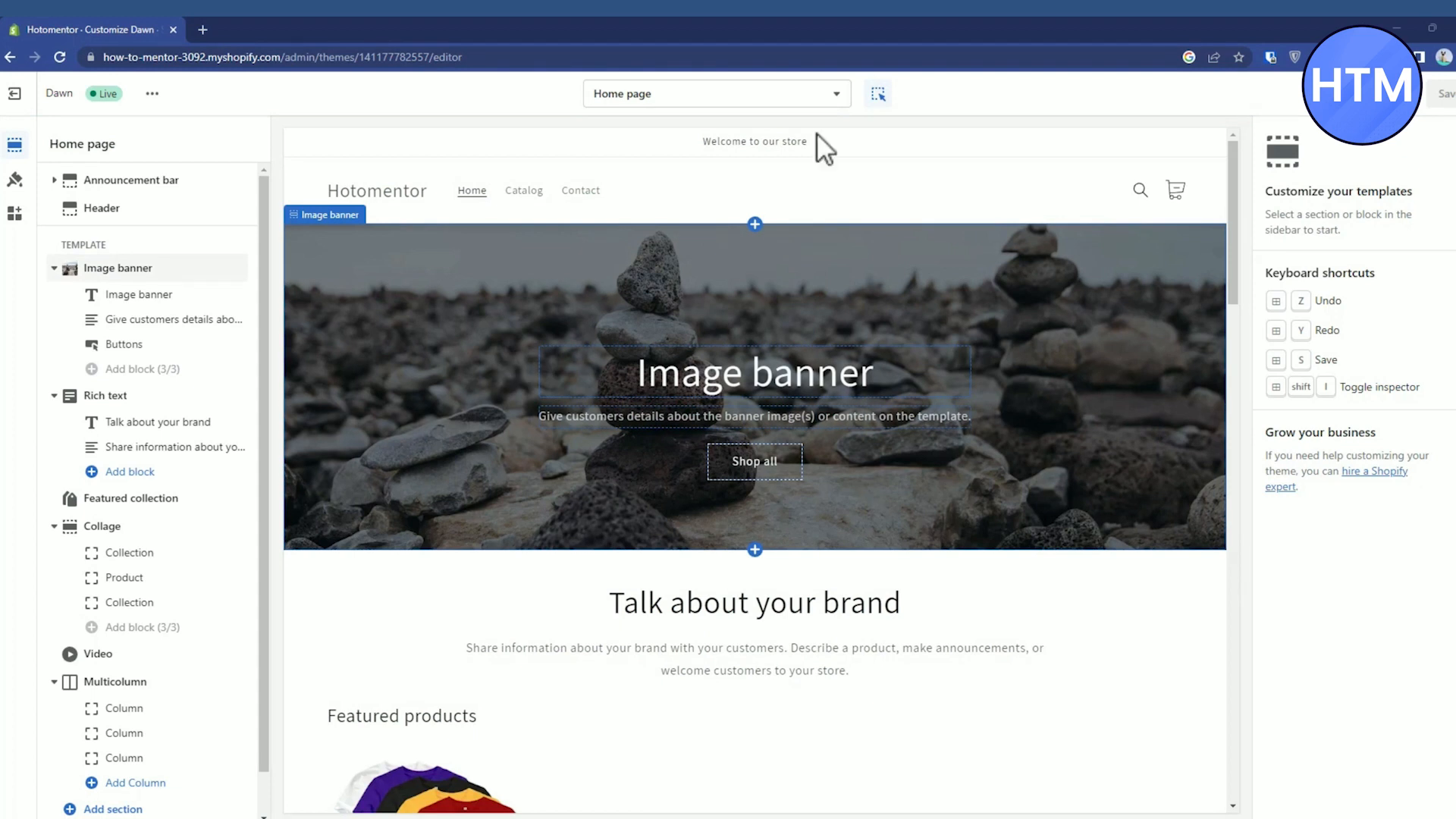
left_click(818, 102)
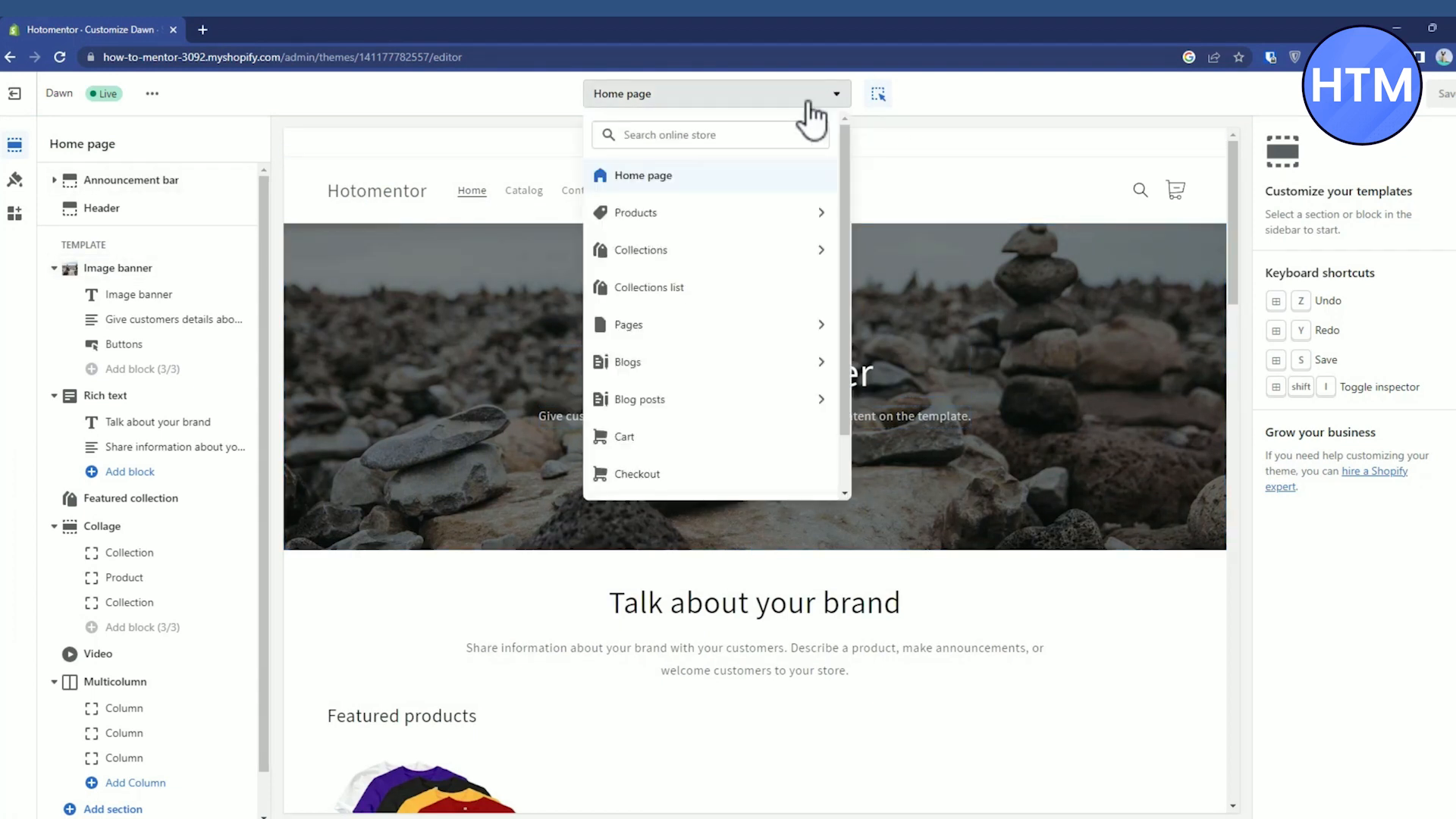
scroll(757, 269, "down", 2)
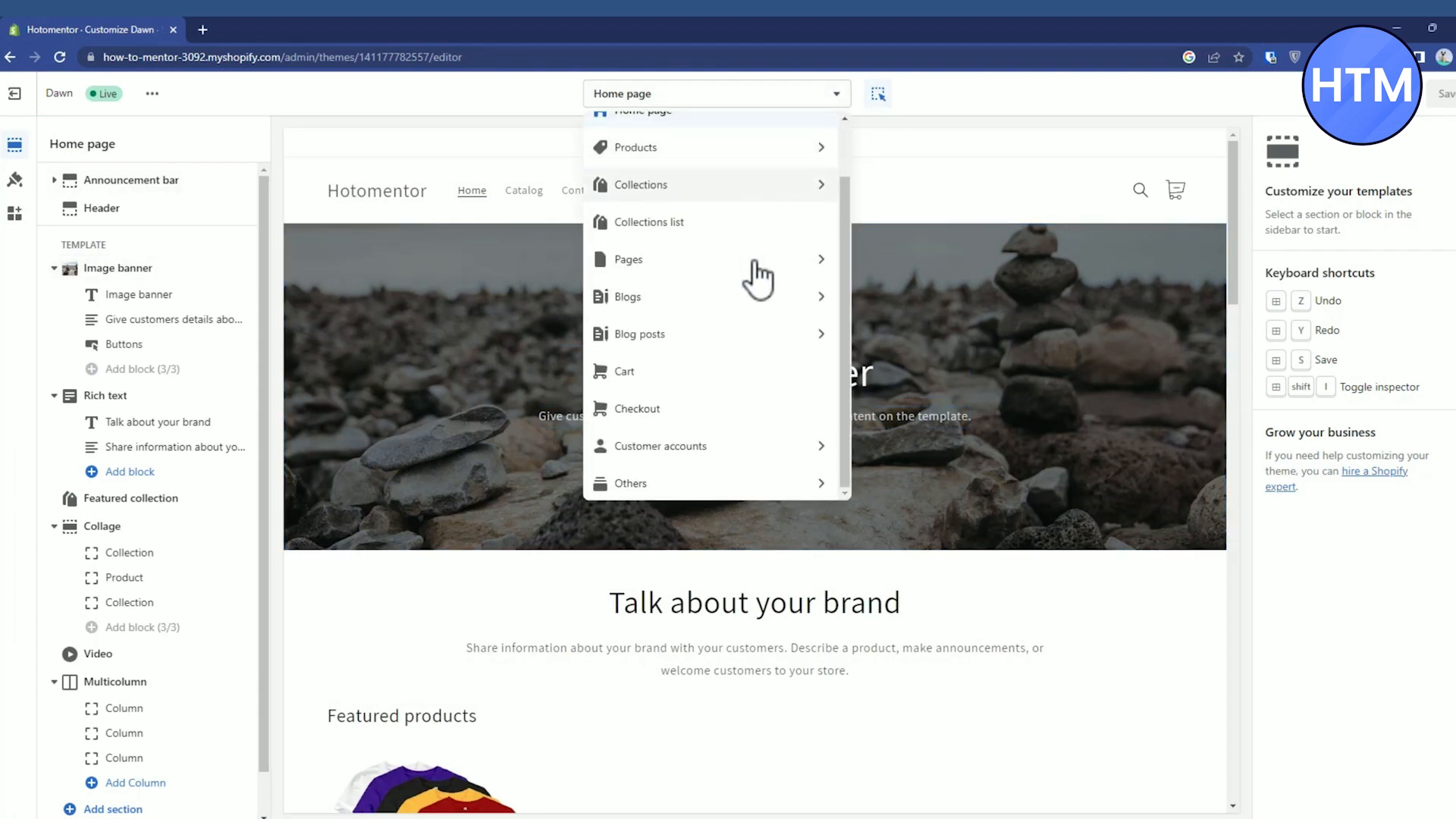
left_click(694, 486)
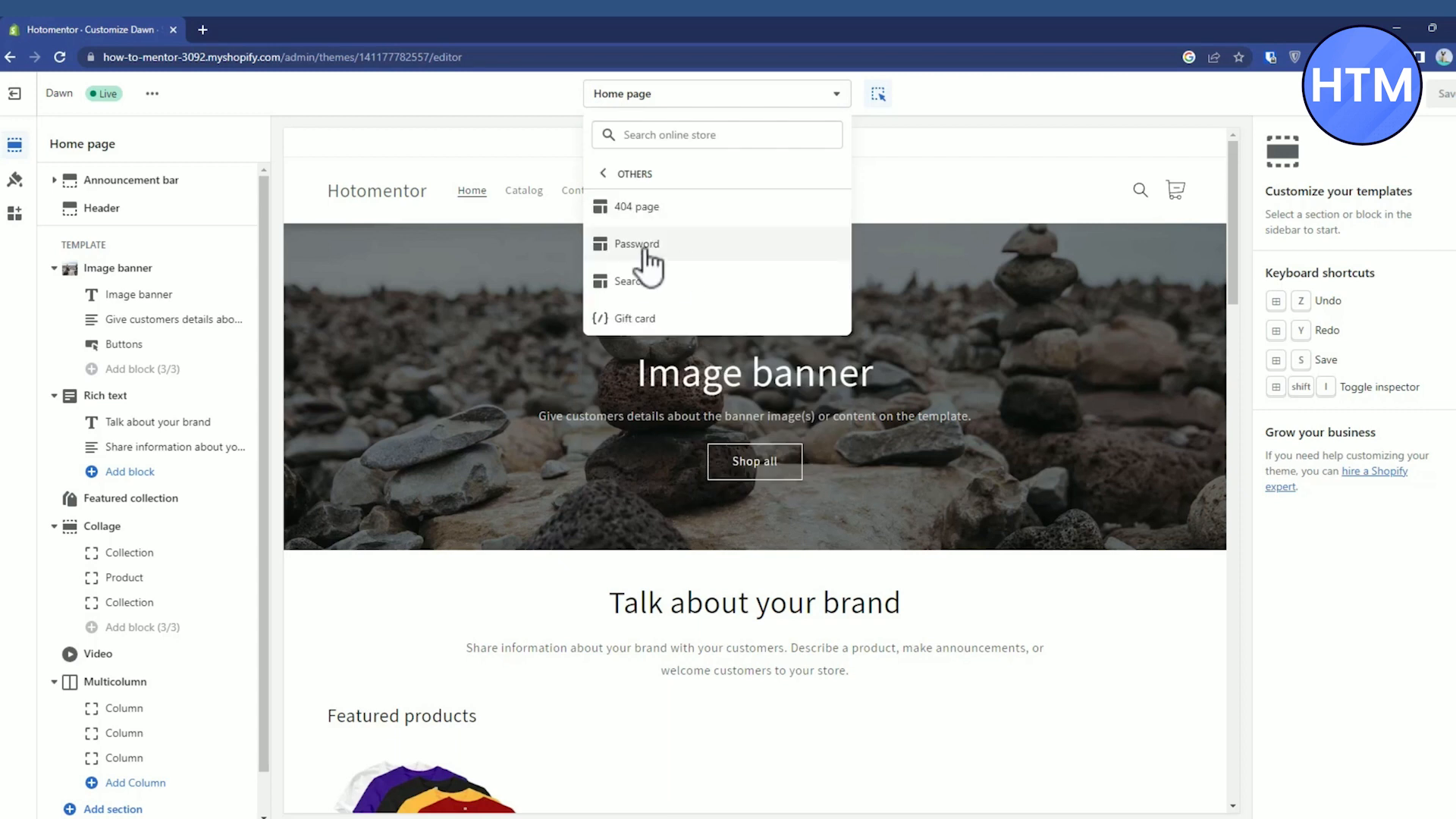
left_click(686, 250)
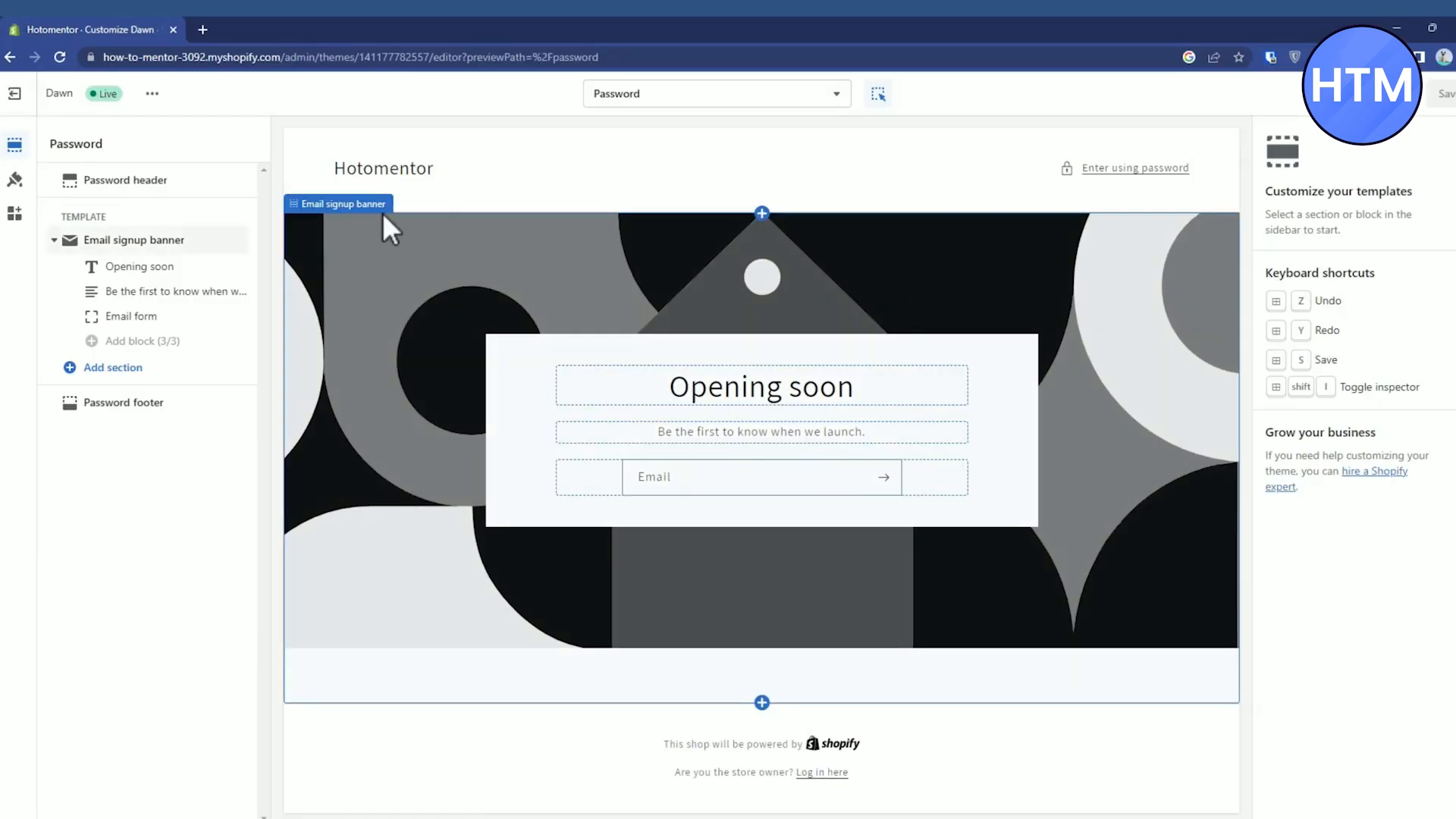
Step: Open the Password header section's settings and bring up image selection to replace its default logo
left_click(148, 182)
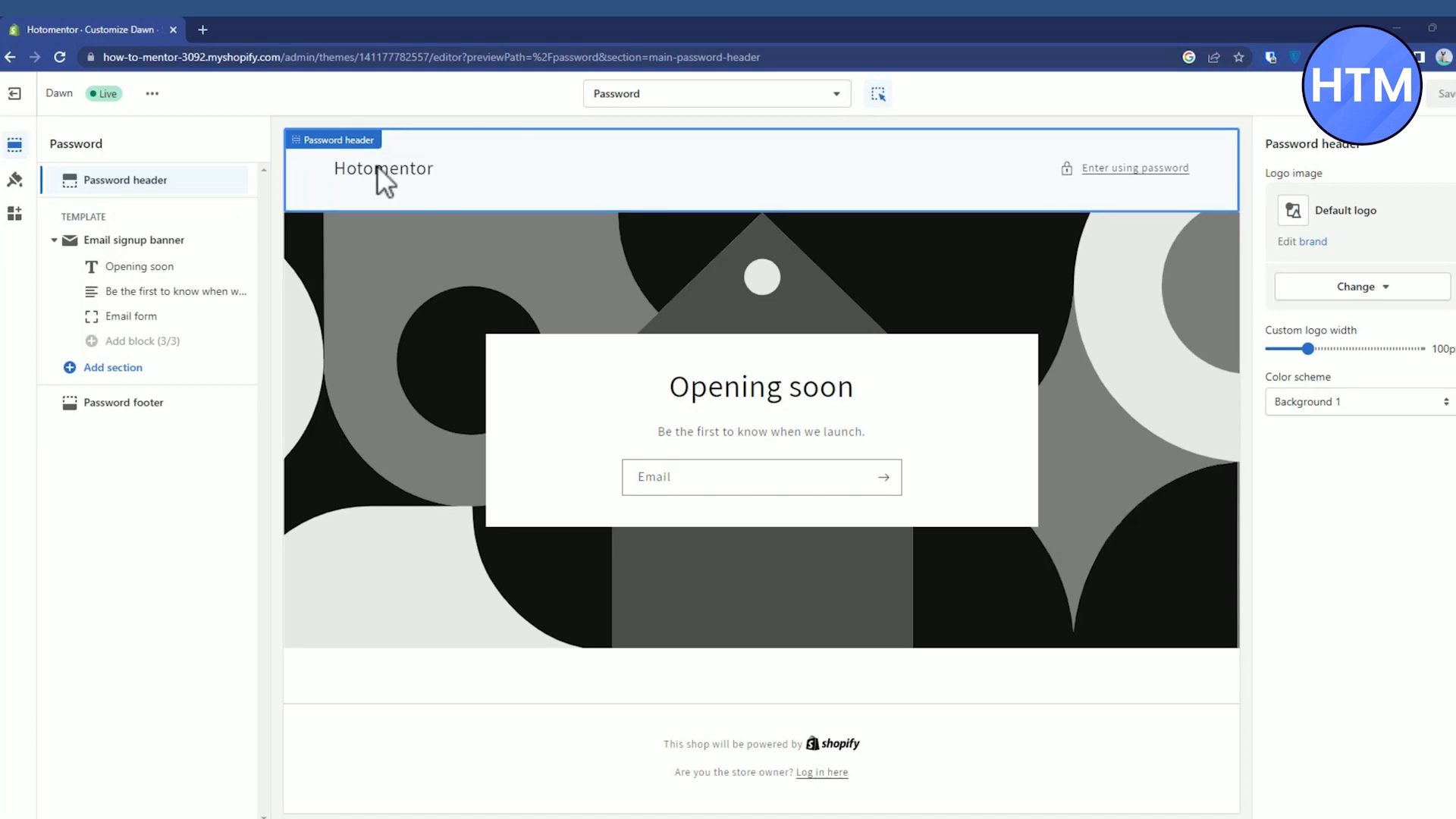
left_click(1346, 290)
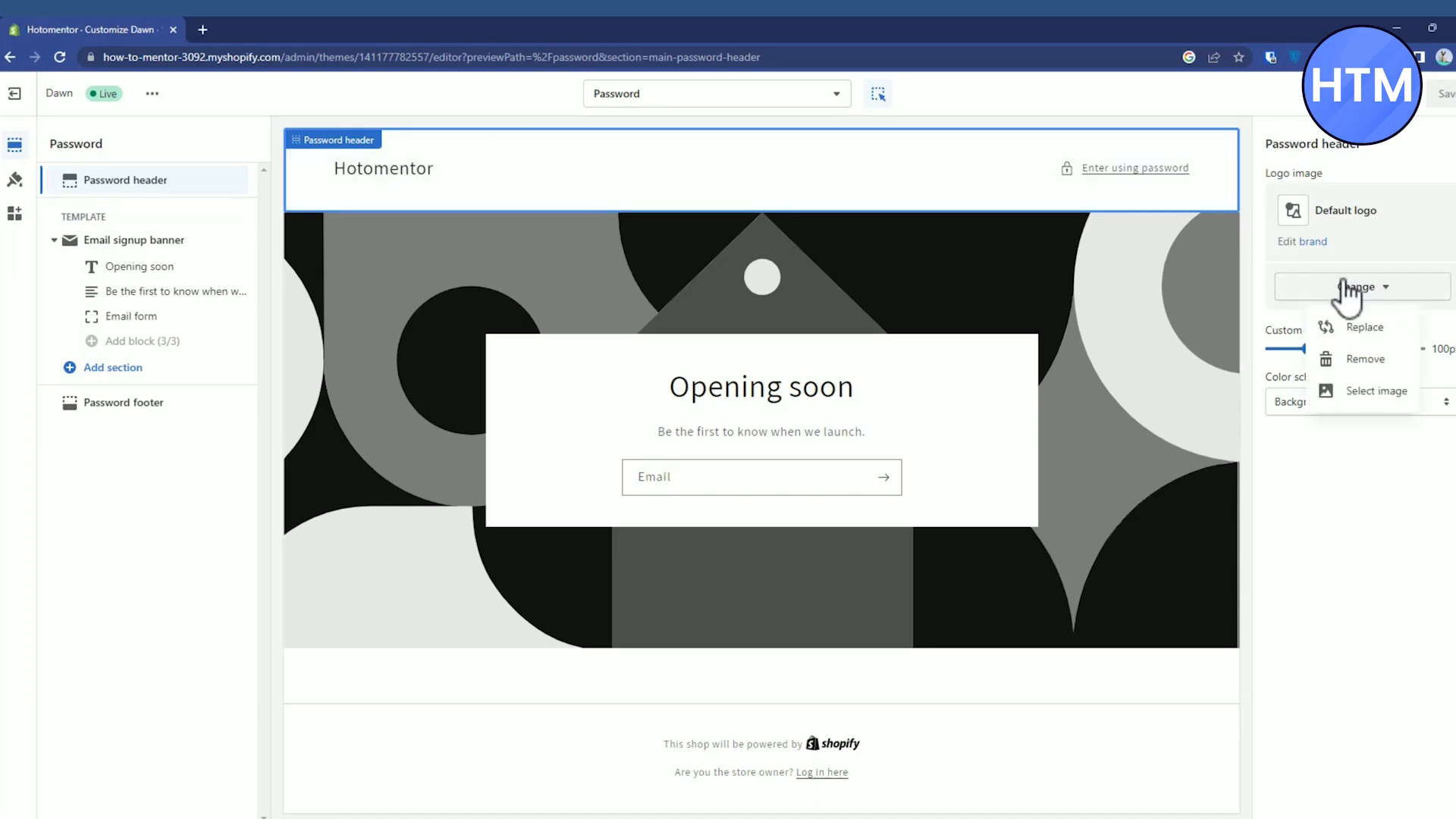
left_click(1365, 392)
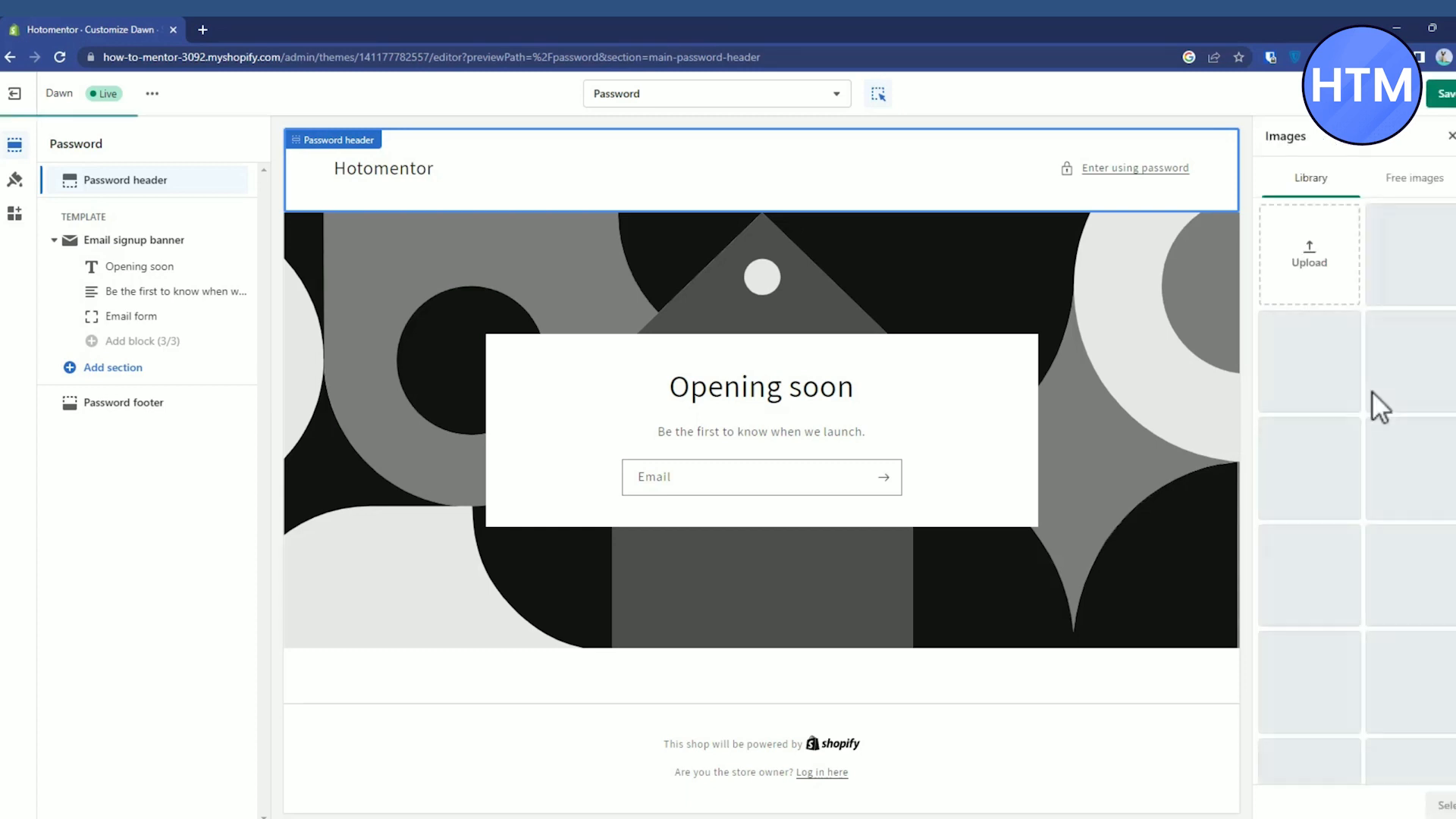
Step: Look through the logo image sources, including the library, file upload and free image categories, and close the image picker
left_click(1397, 199)
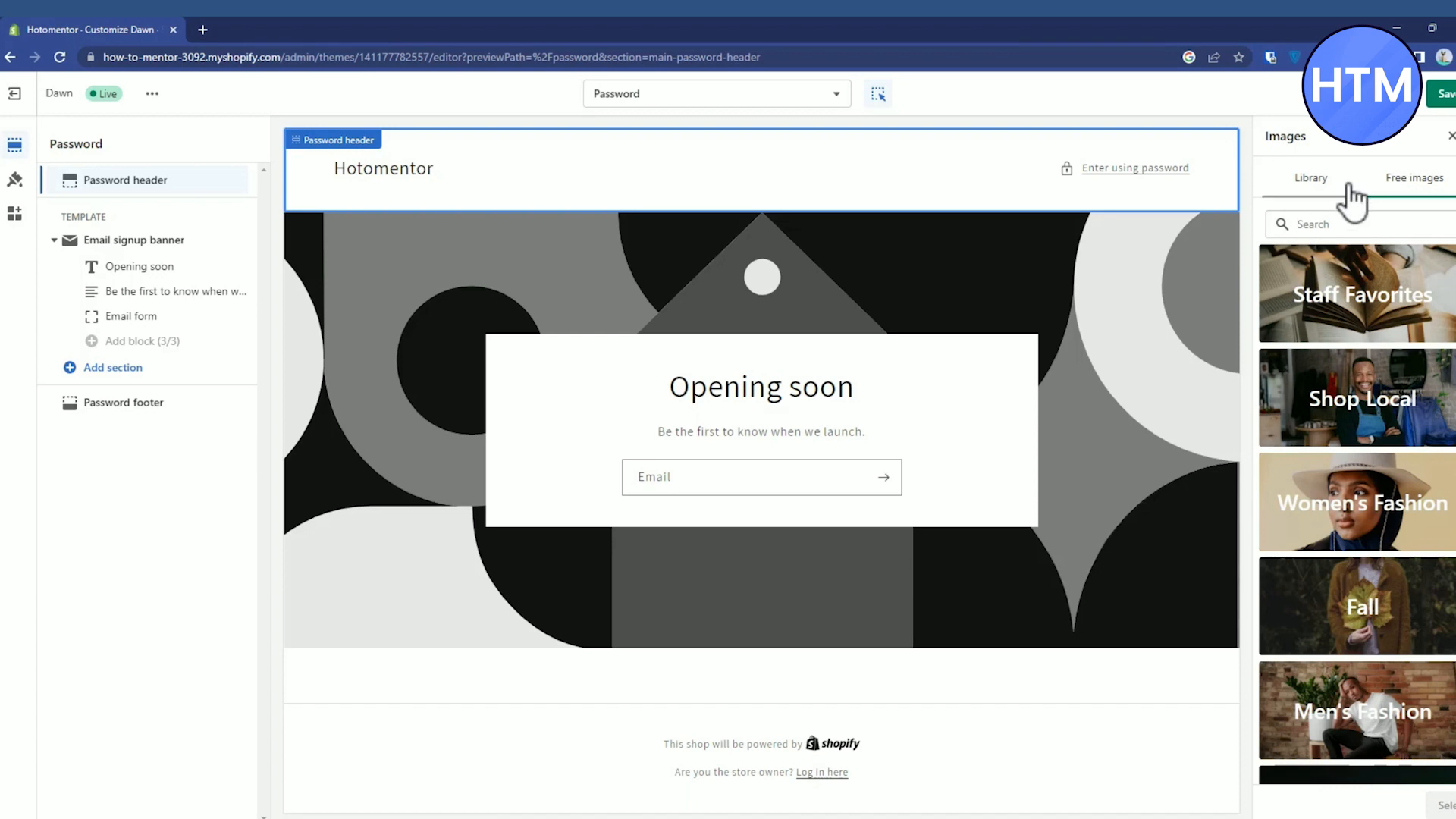
left_click(1355, 194)
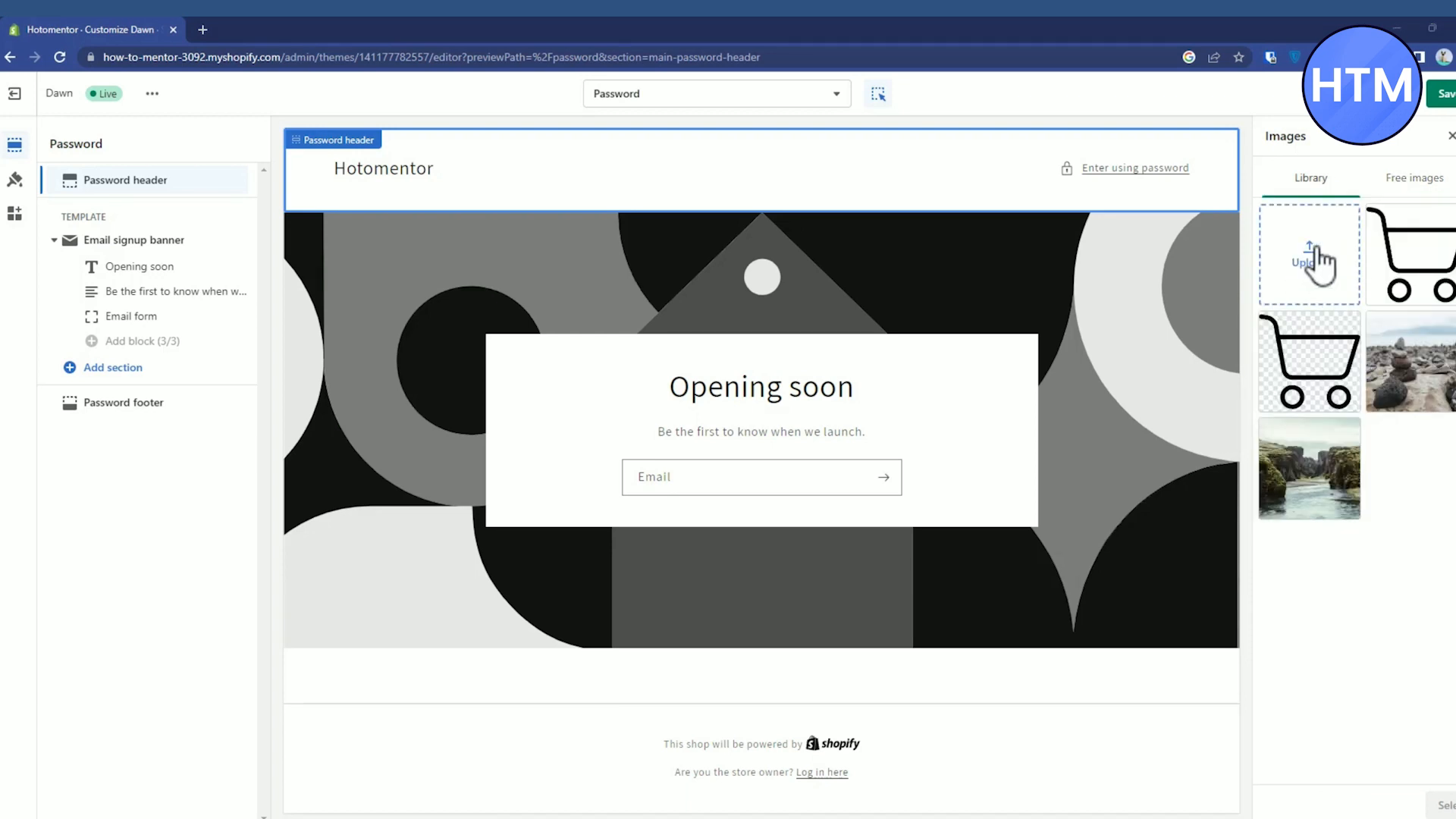
left_click(1317, 257)
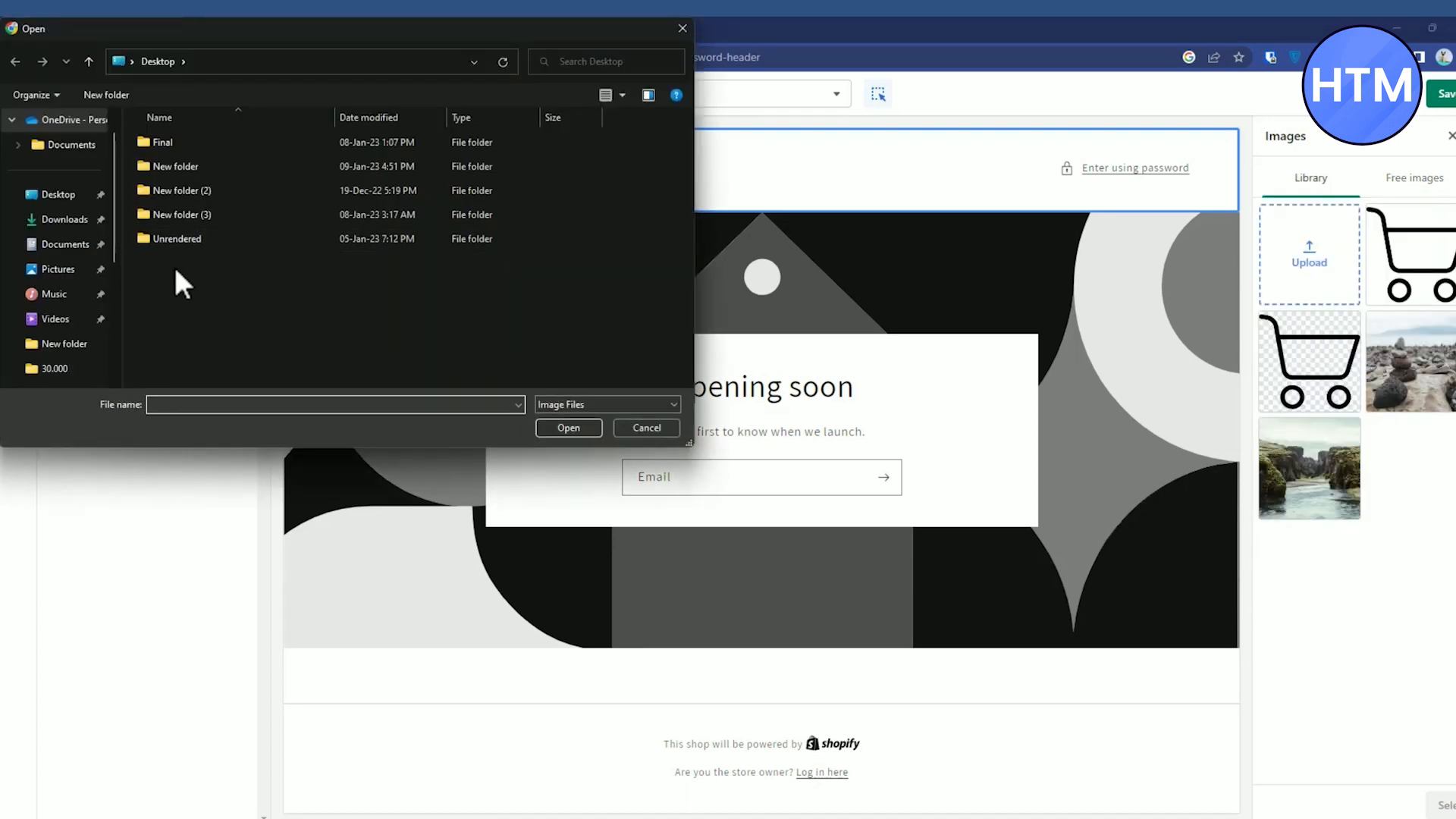
left_click(643, 428)
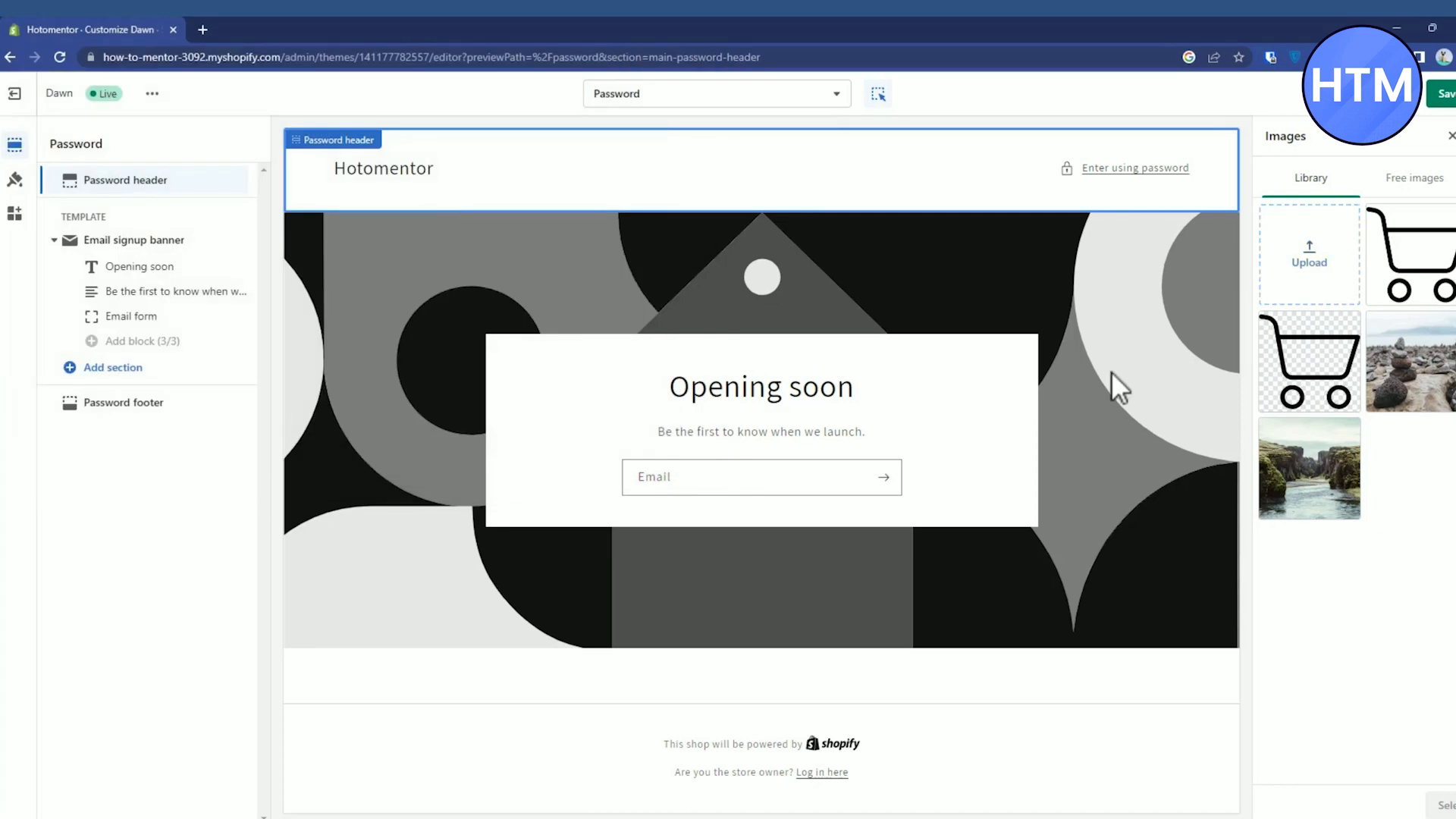
left_click(1415, 182)
scroll(1388, 308, "down", 2)
scroll(1390, 309, "down", 5)
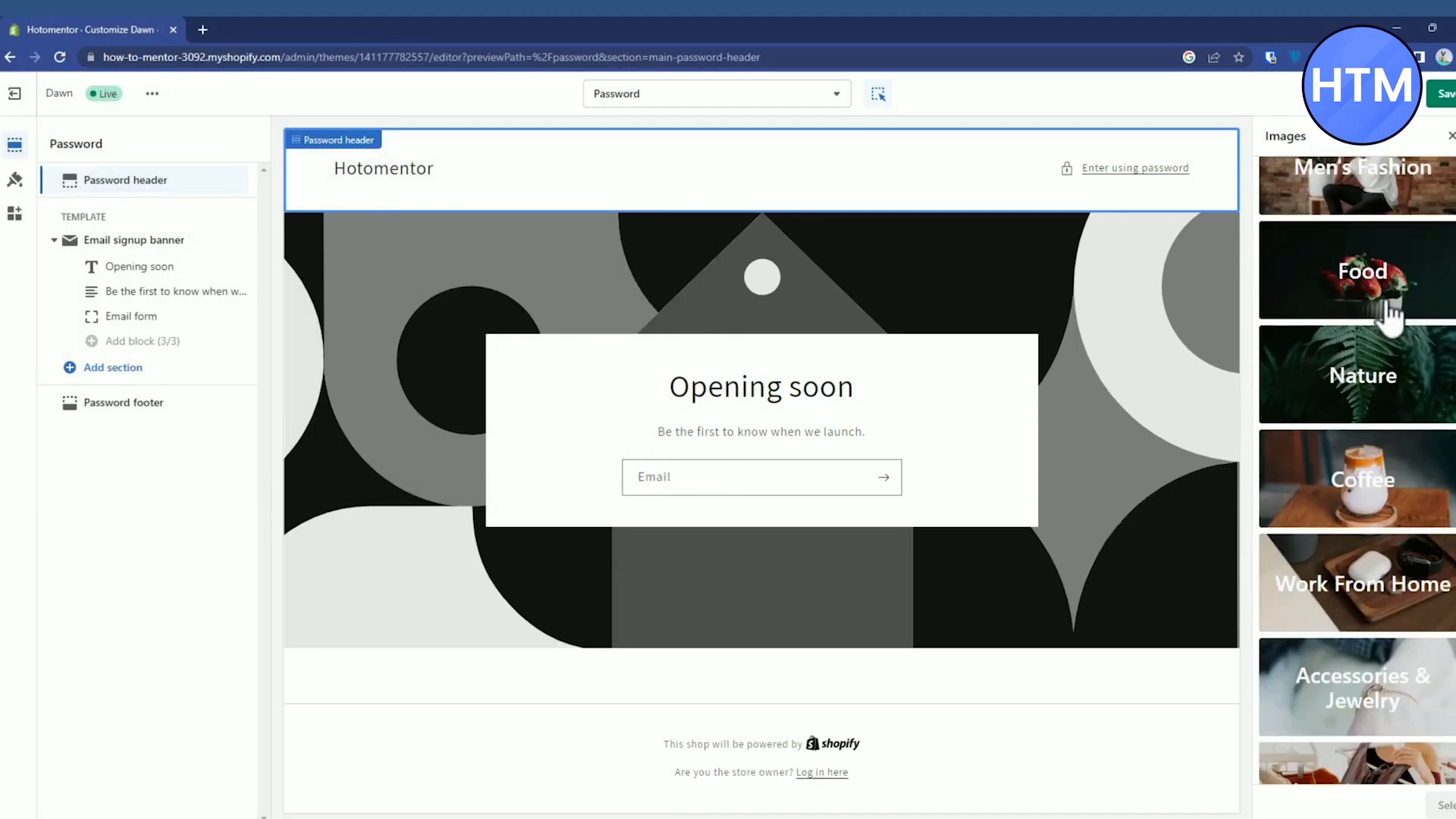
scroll(1388, 314, "down", 3)
left_click(1401, 245)
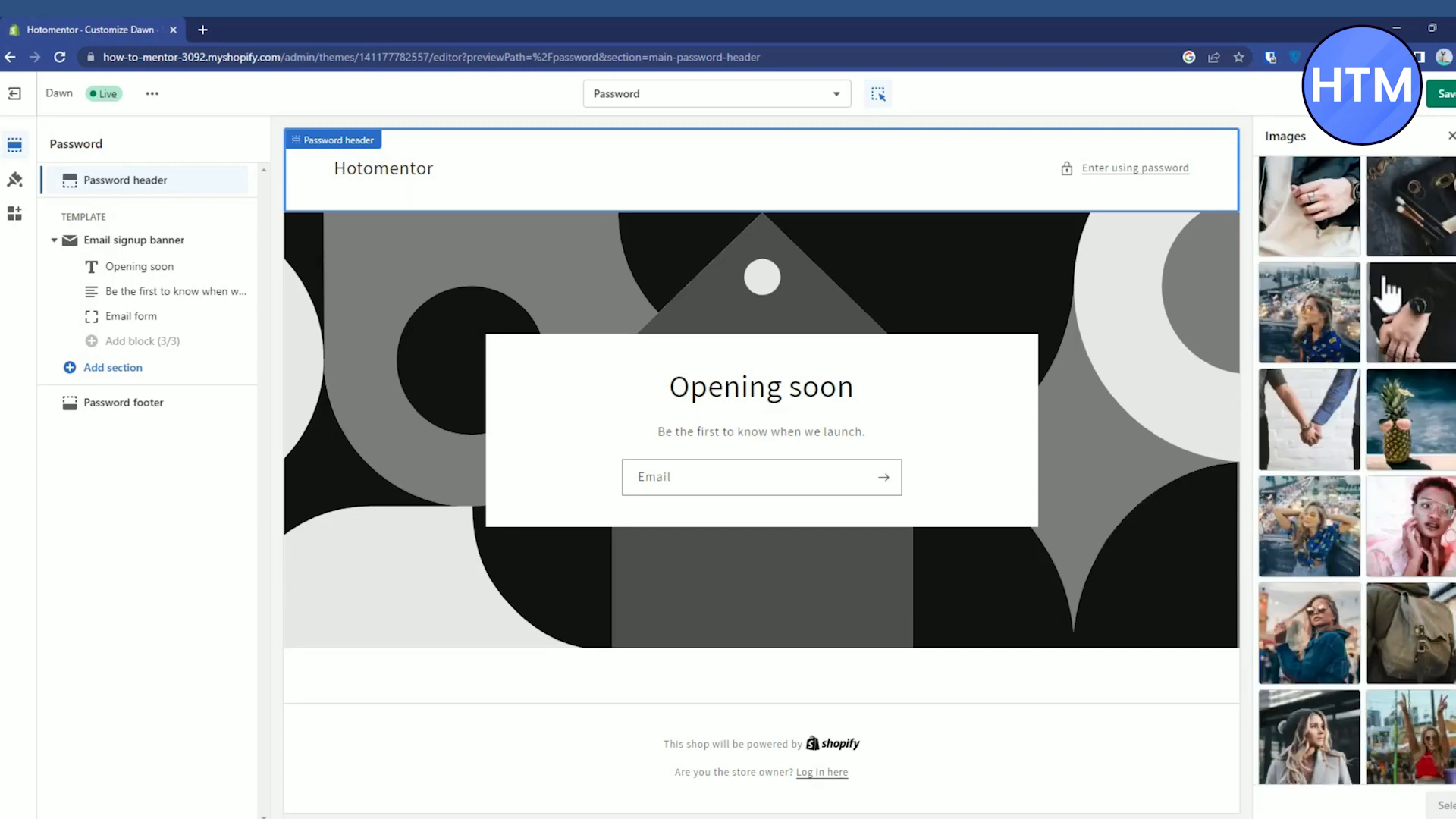
scroll(1361, 371, "down", 4)
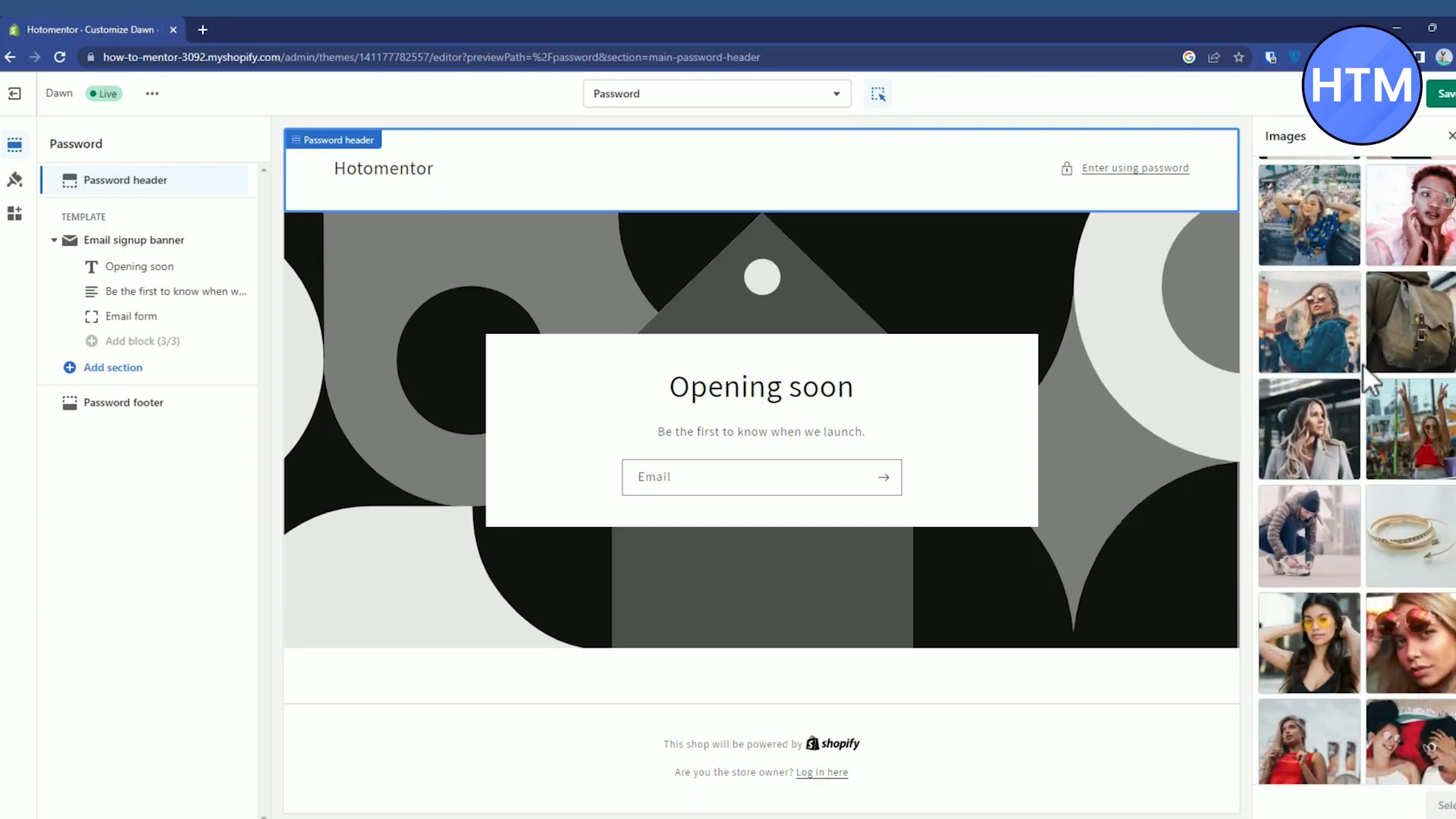
left_click(1451, 135)
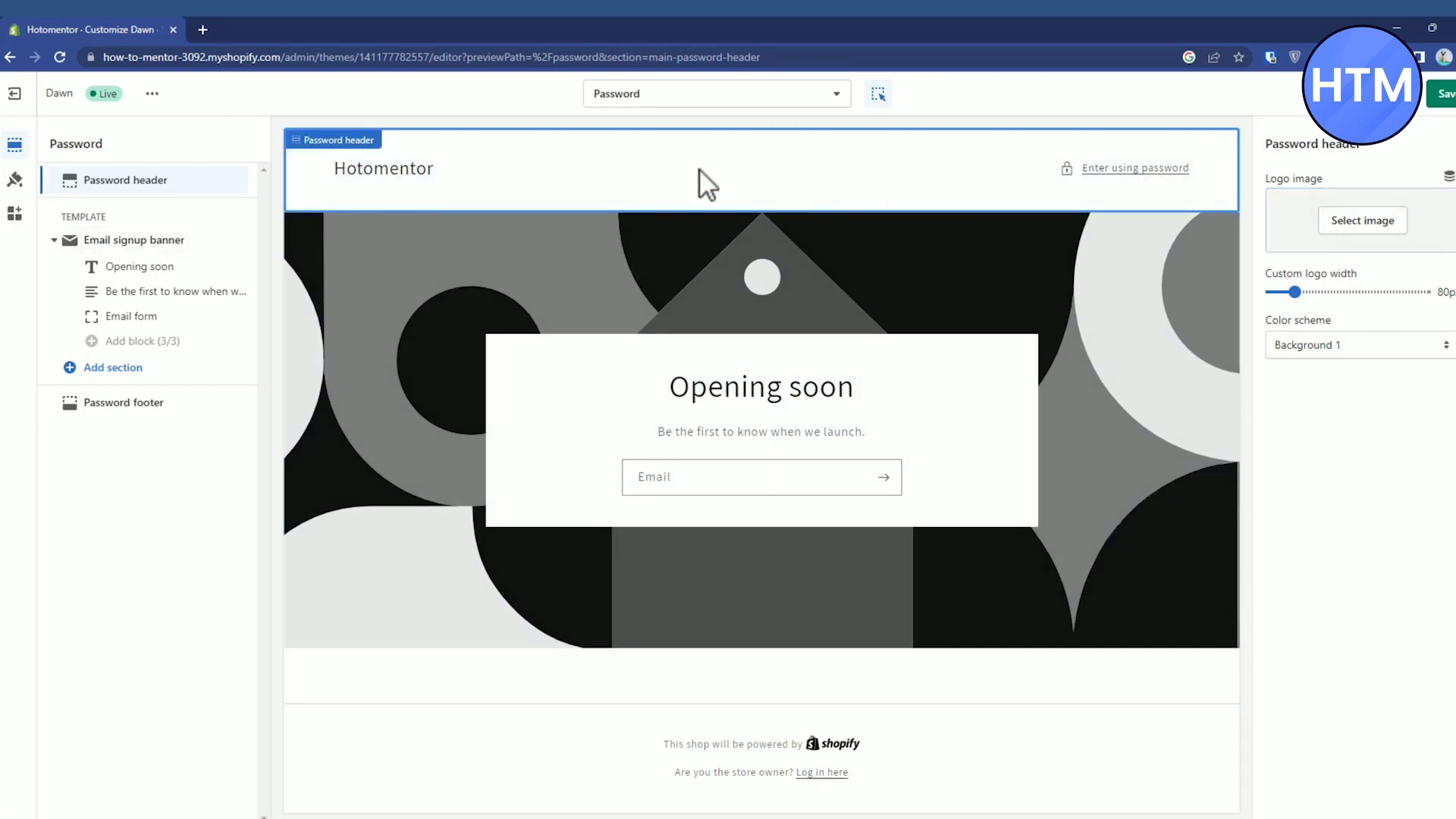
left_click(1363, 222)
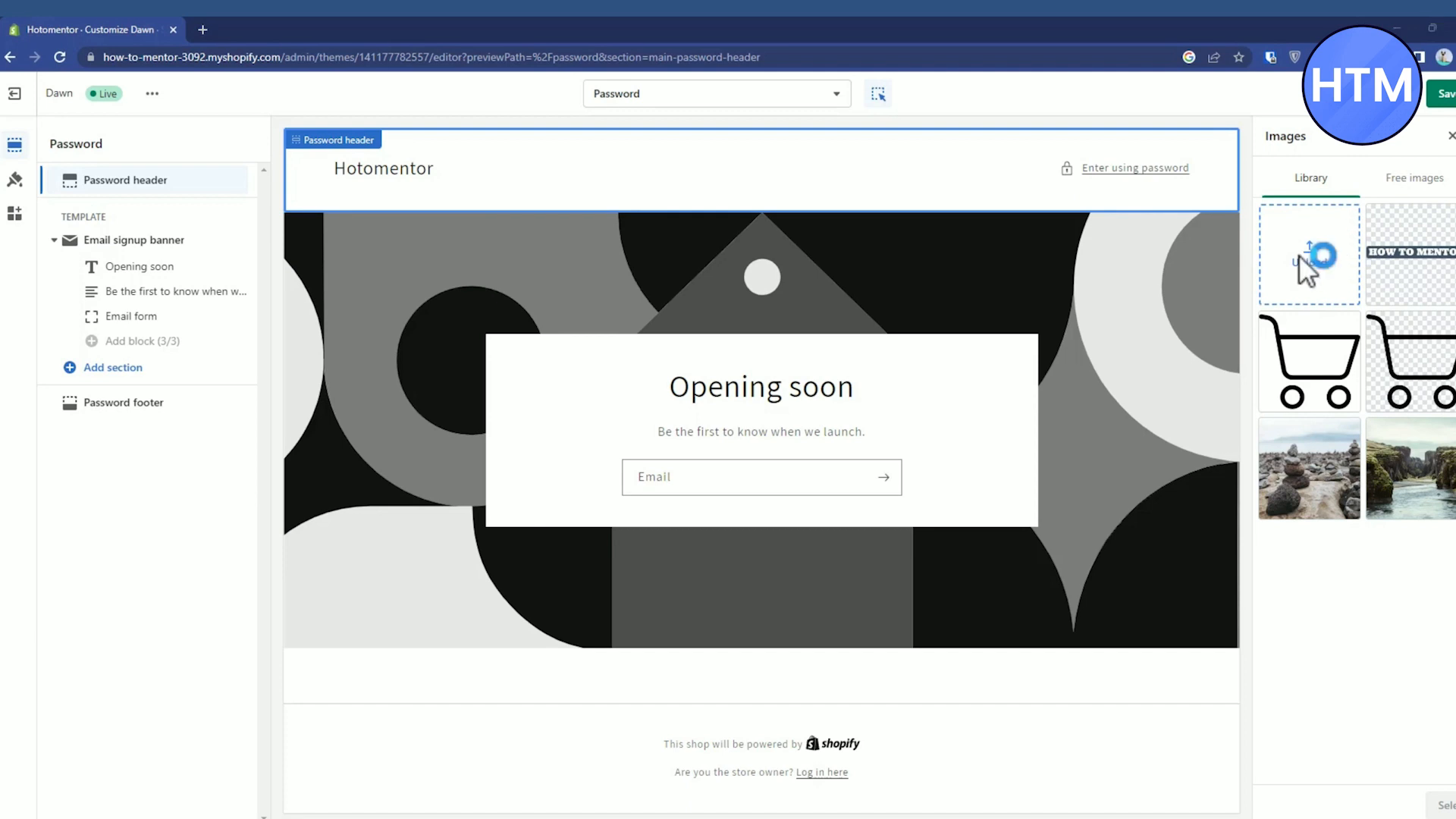
left_click(1334, 257)
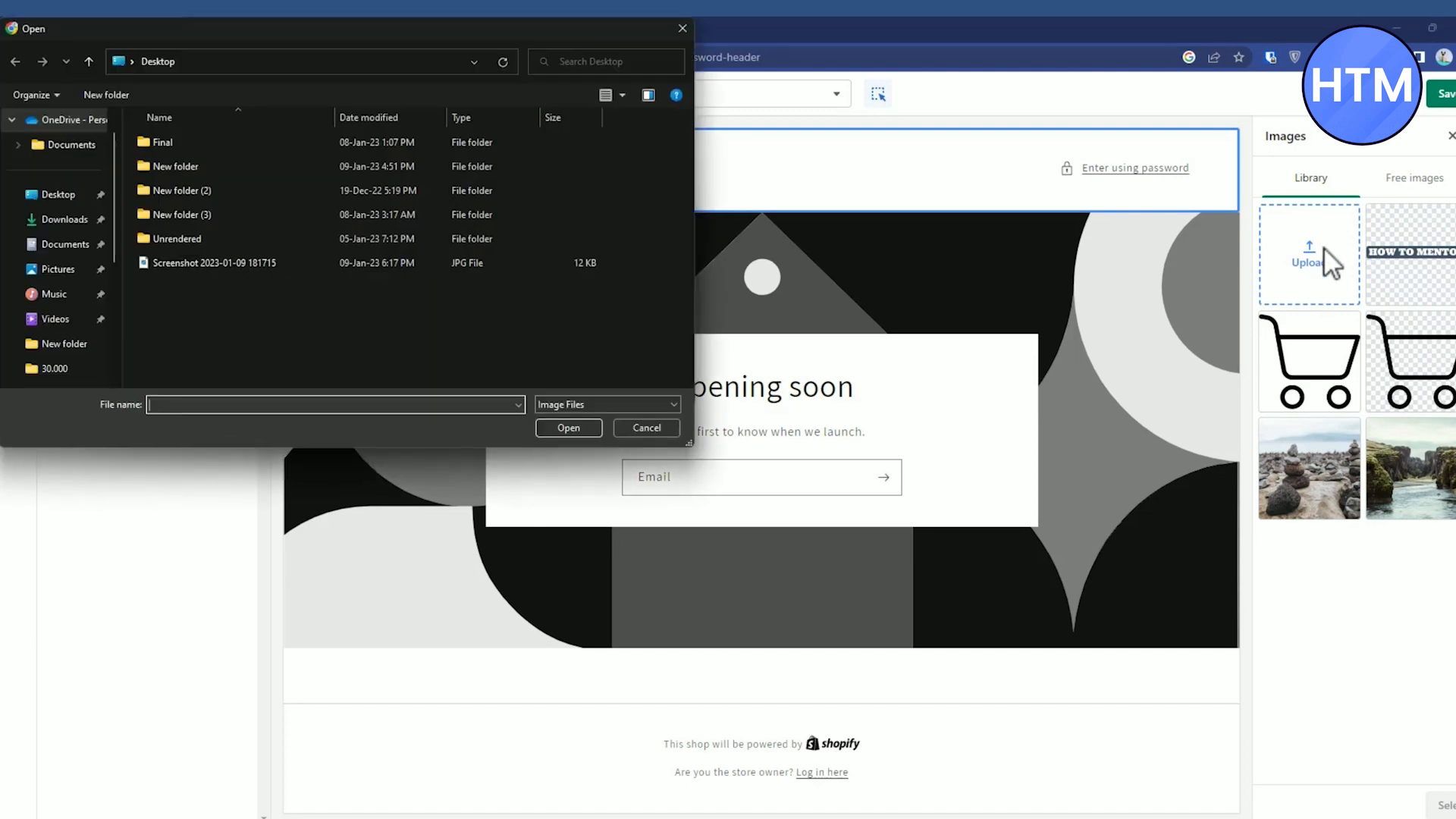
double_click(289, 263)
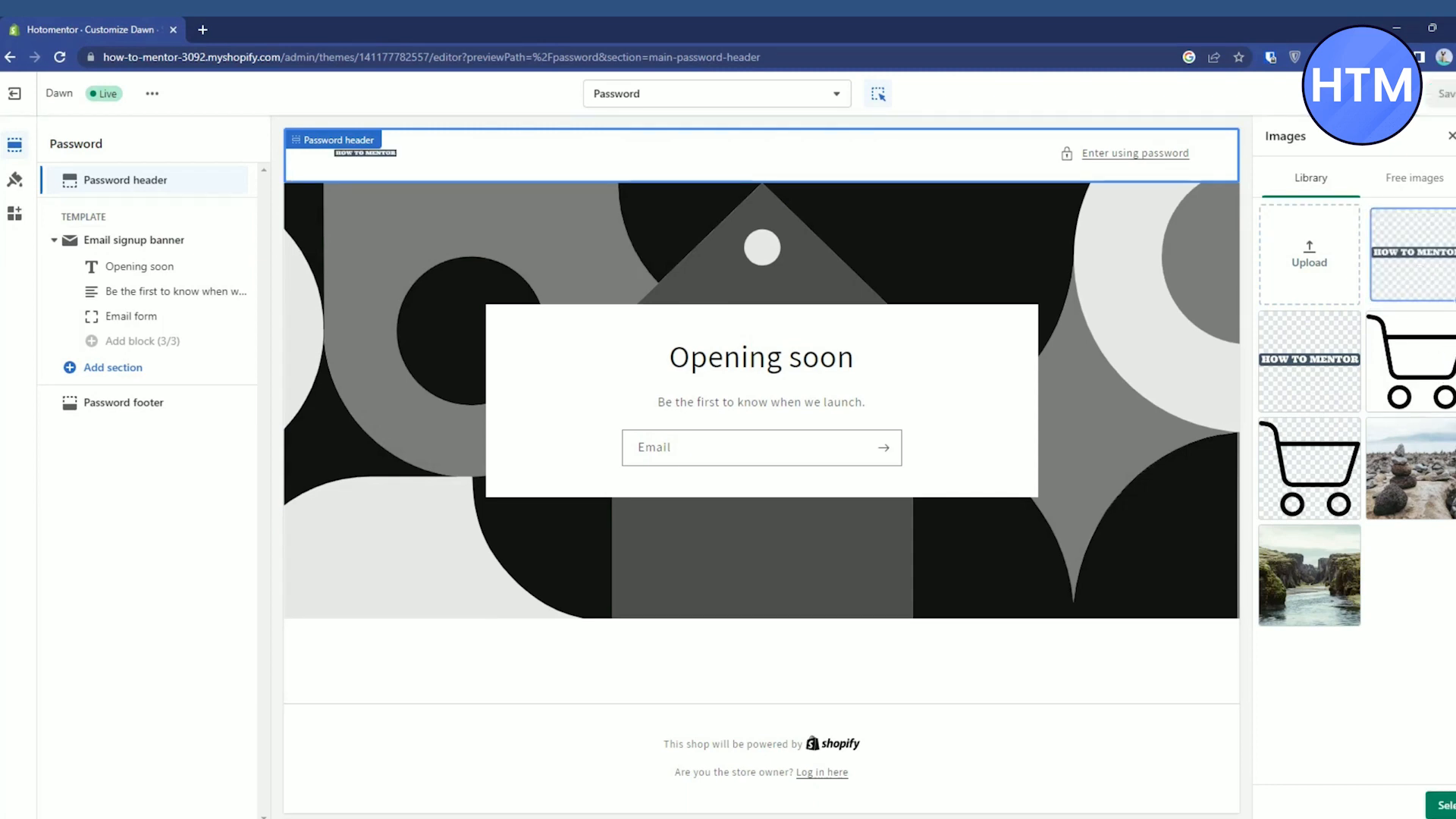
left_click(1445, 805)
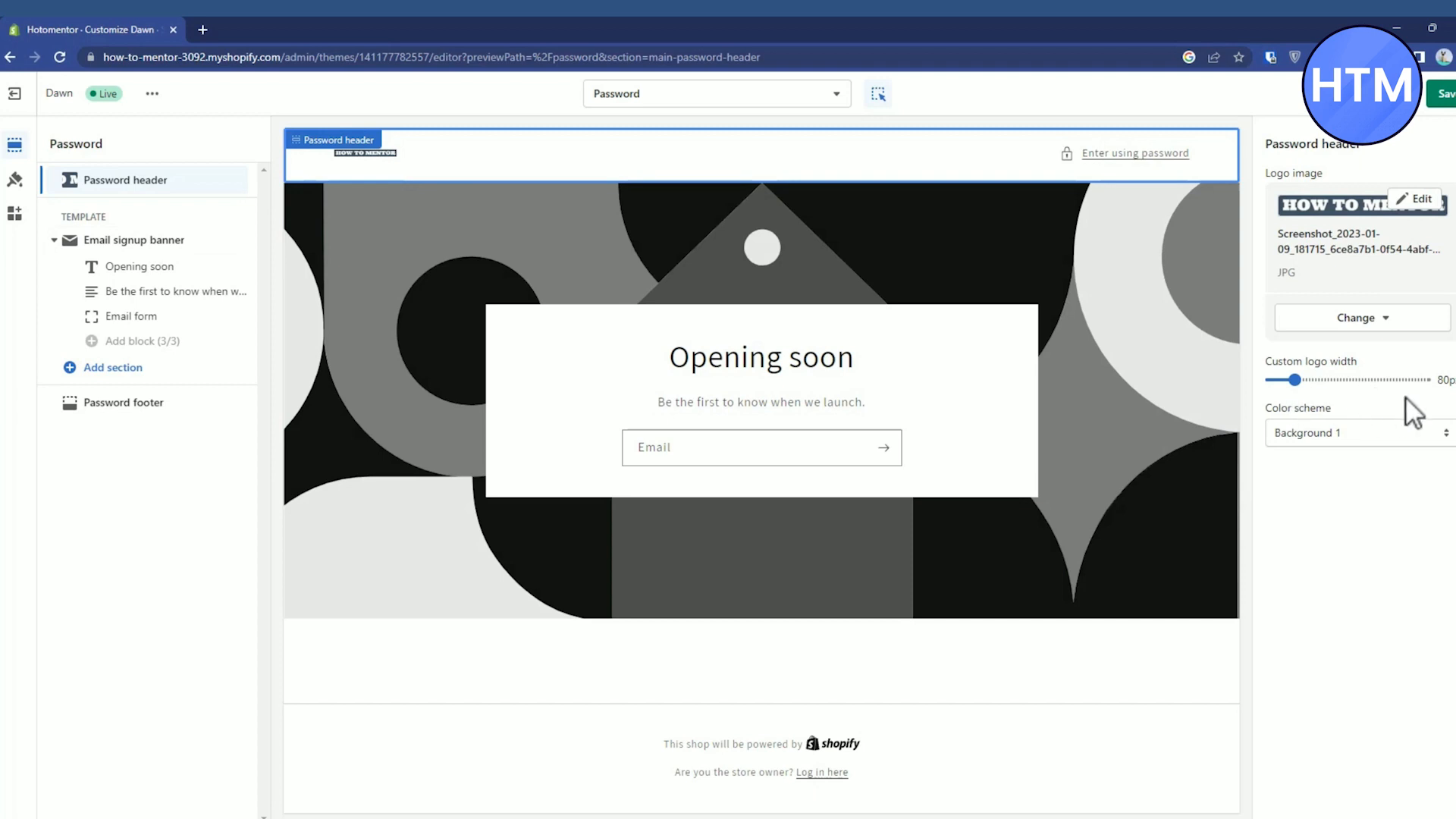
left_click_drag(1297, 377, 1375, 377)
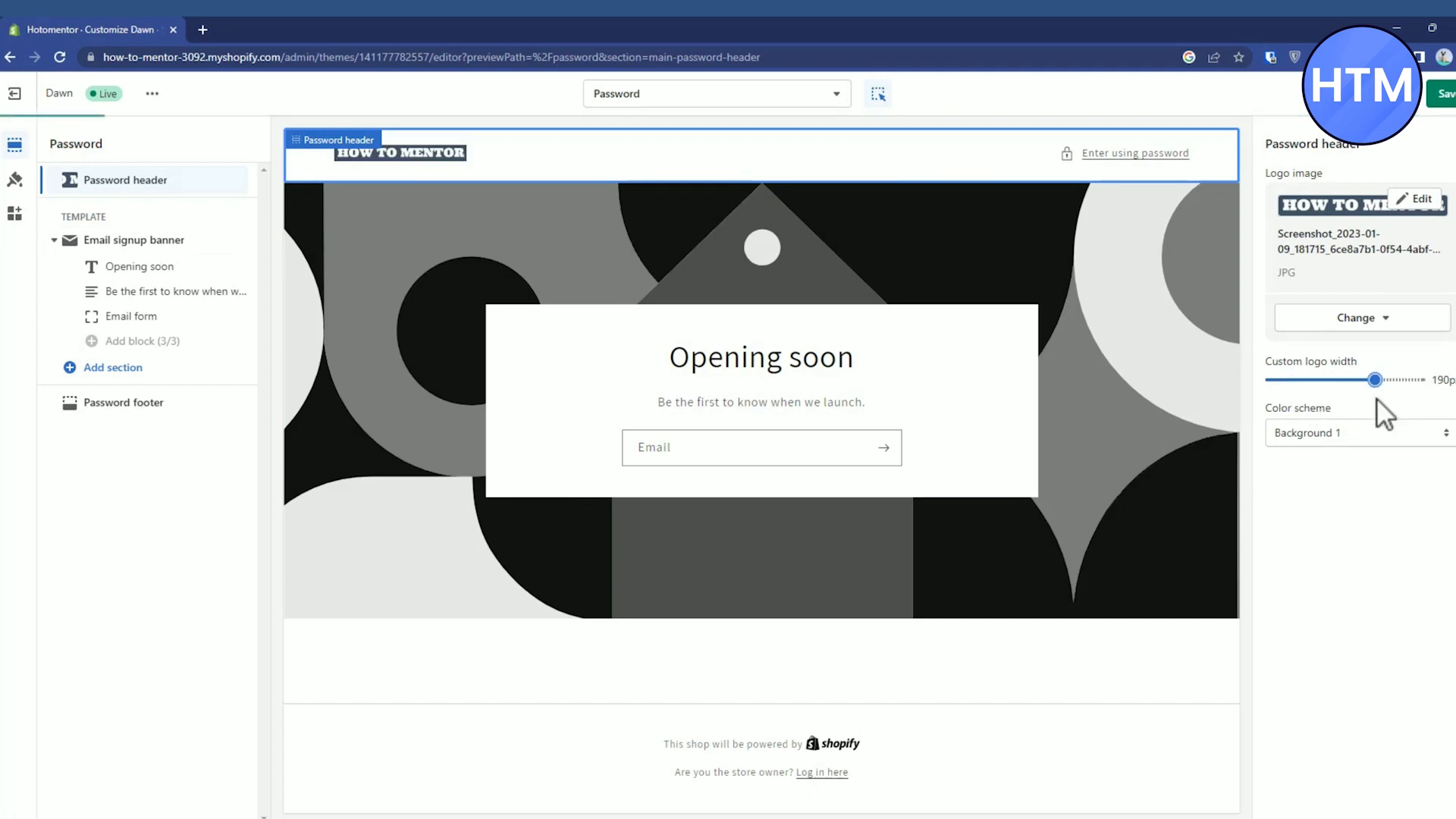
Step: Try the Accent 1 and Accent 2 color schemes on the password header and return it to Background 1
left_click(1322, 431)
left_click(1351, 441)
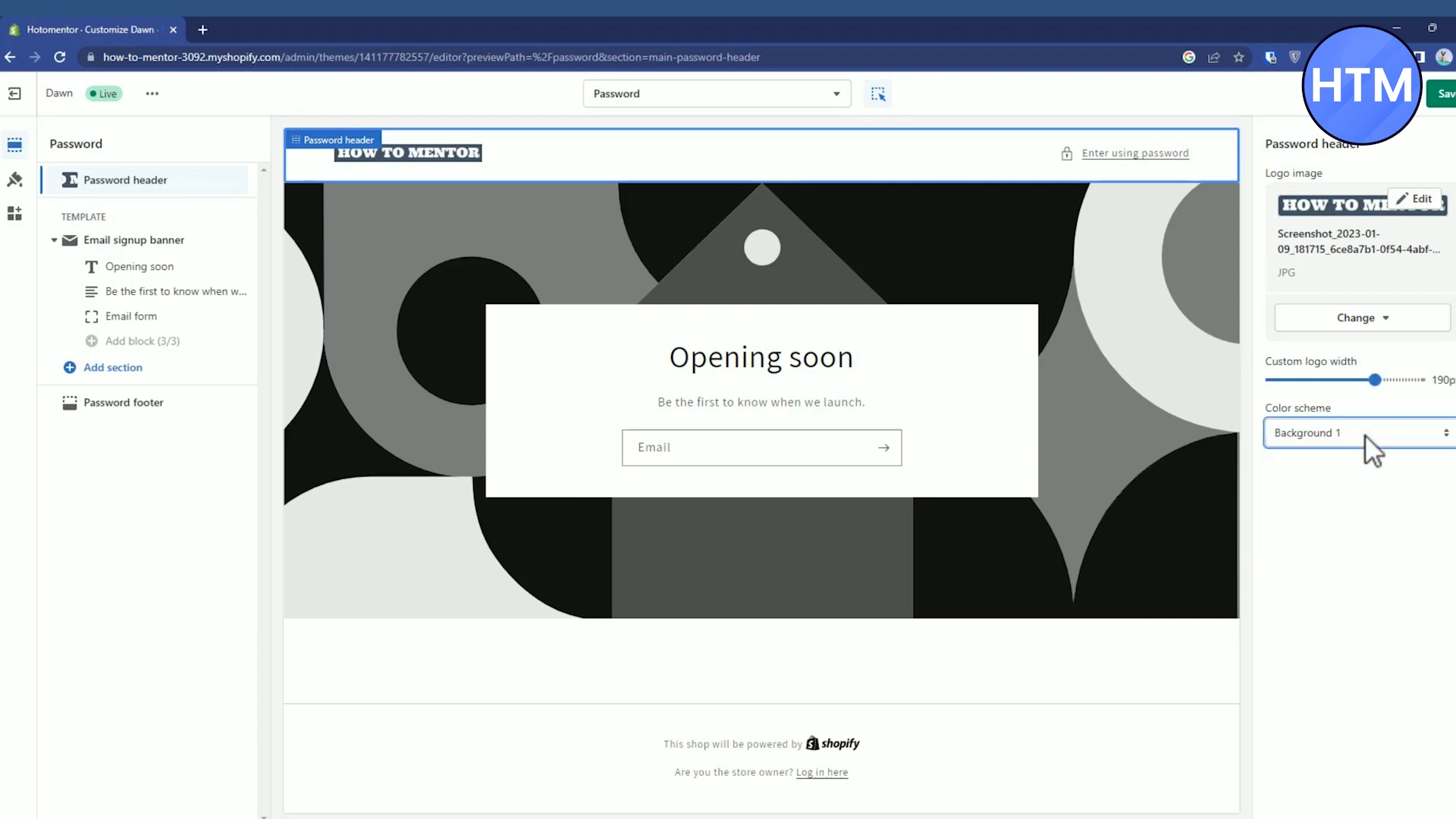
left_click(1400, 438)
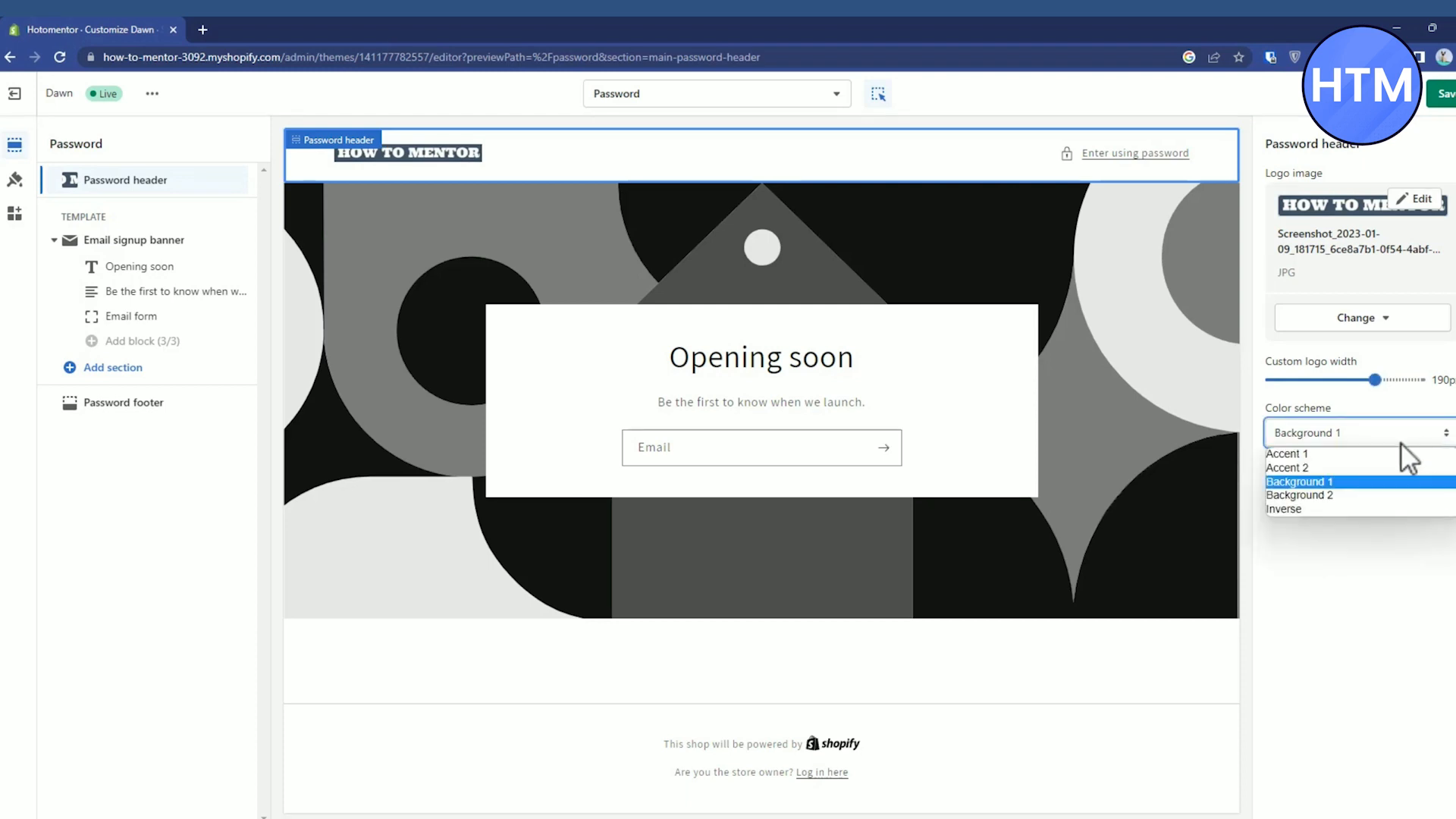
left_click(1326, 453)
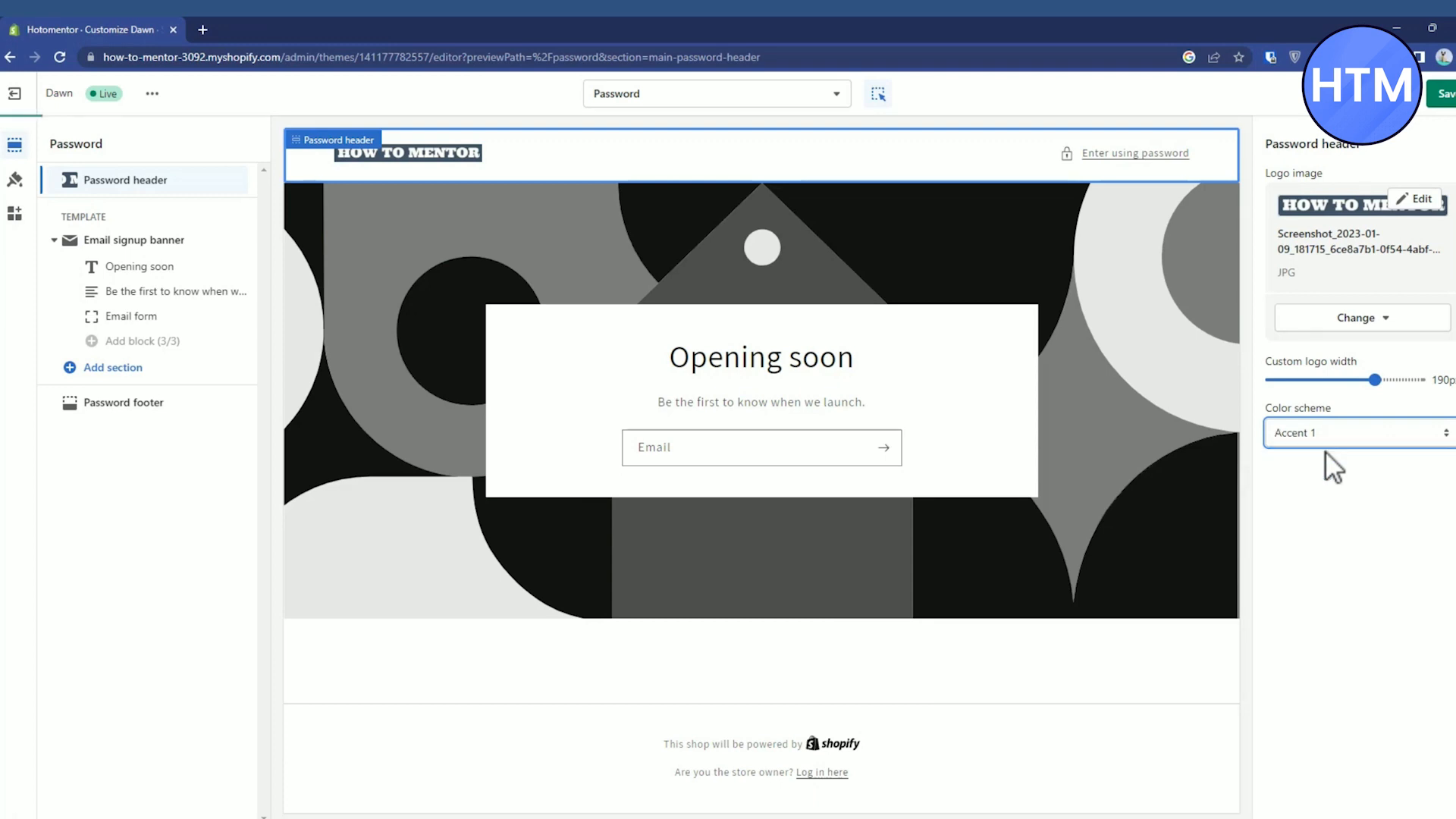
left_click(1350, 429)
left_click(1331, 482)
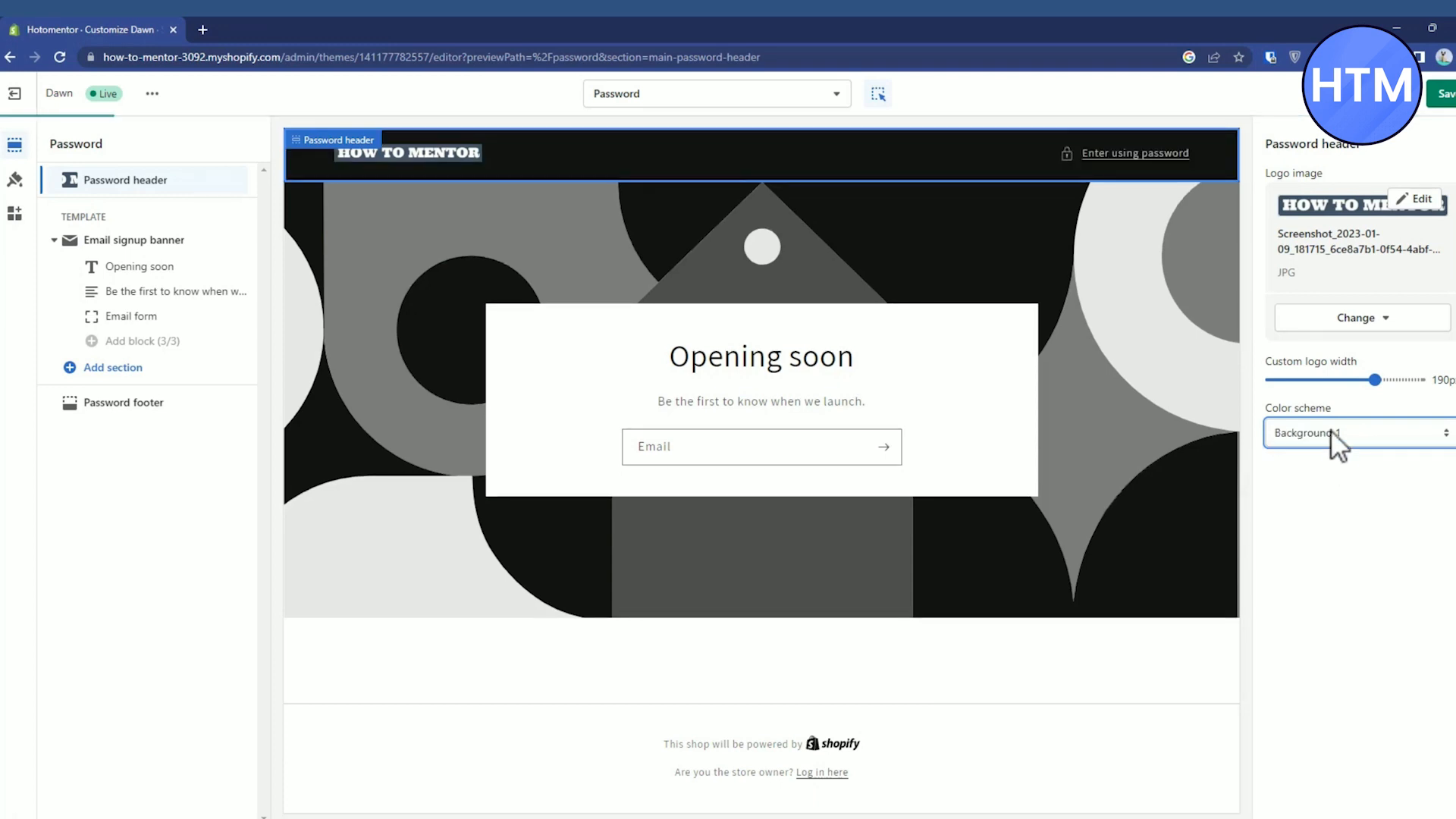
left_click(1300, 429)
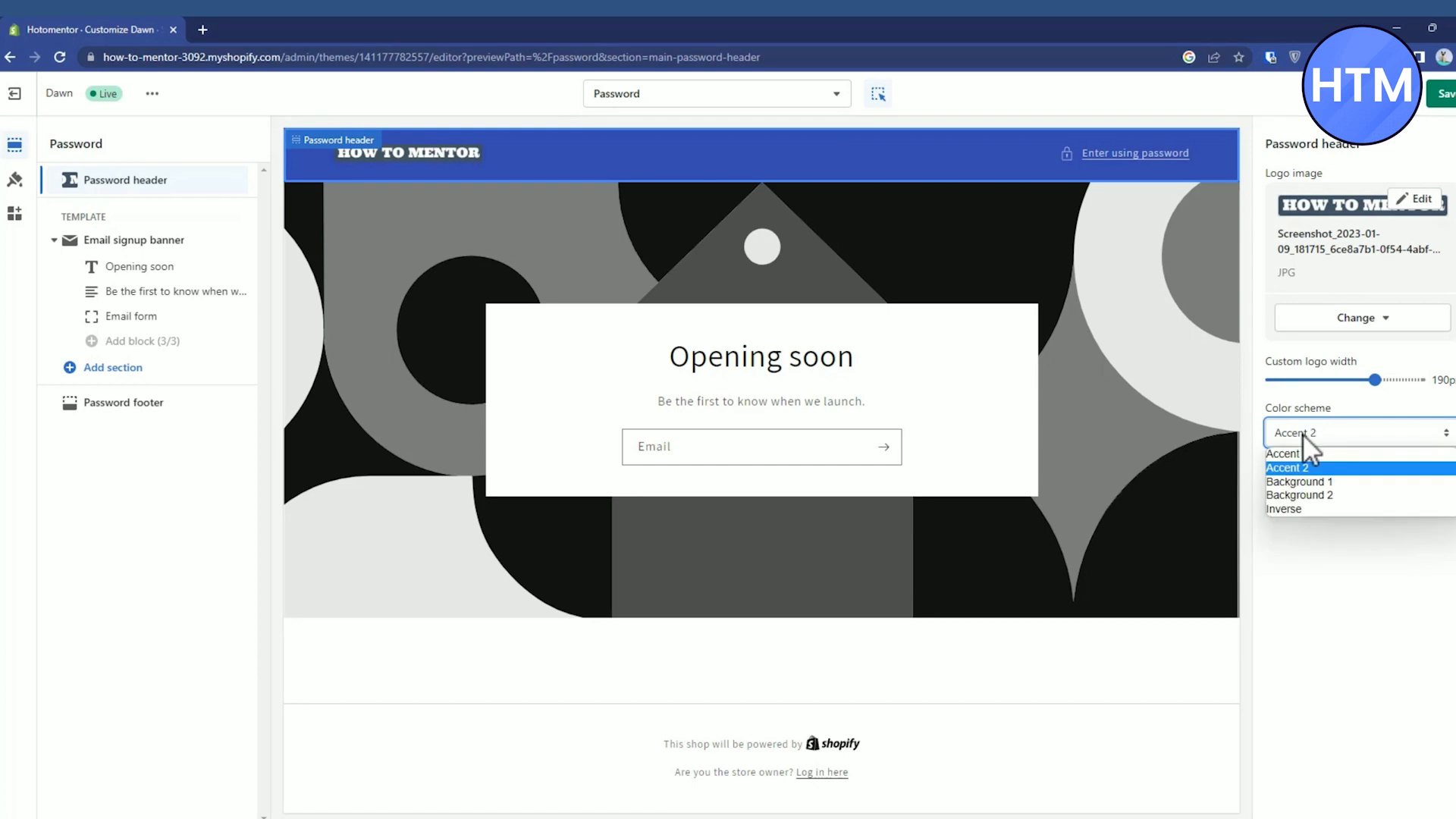
left_click(1314, 485)
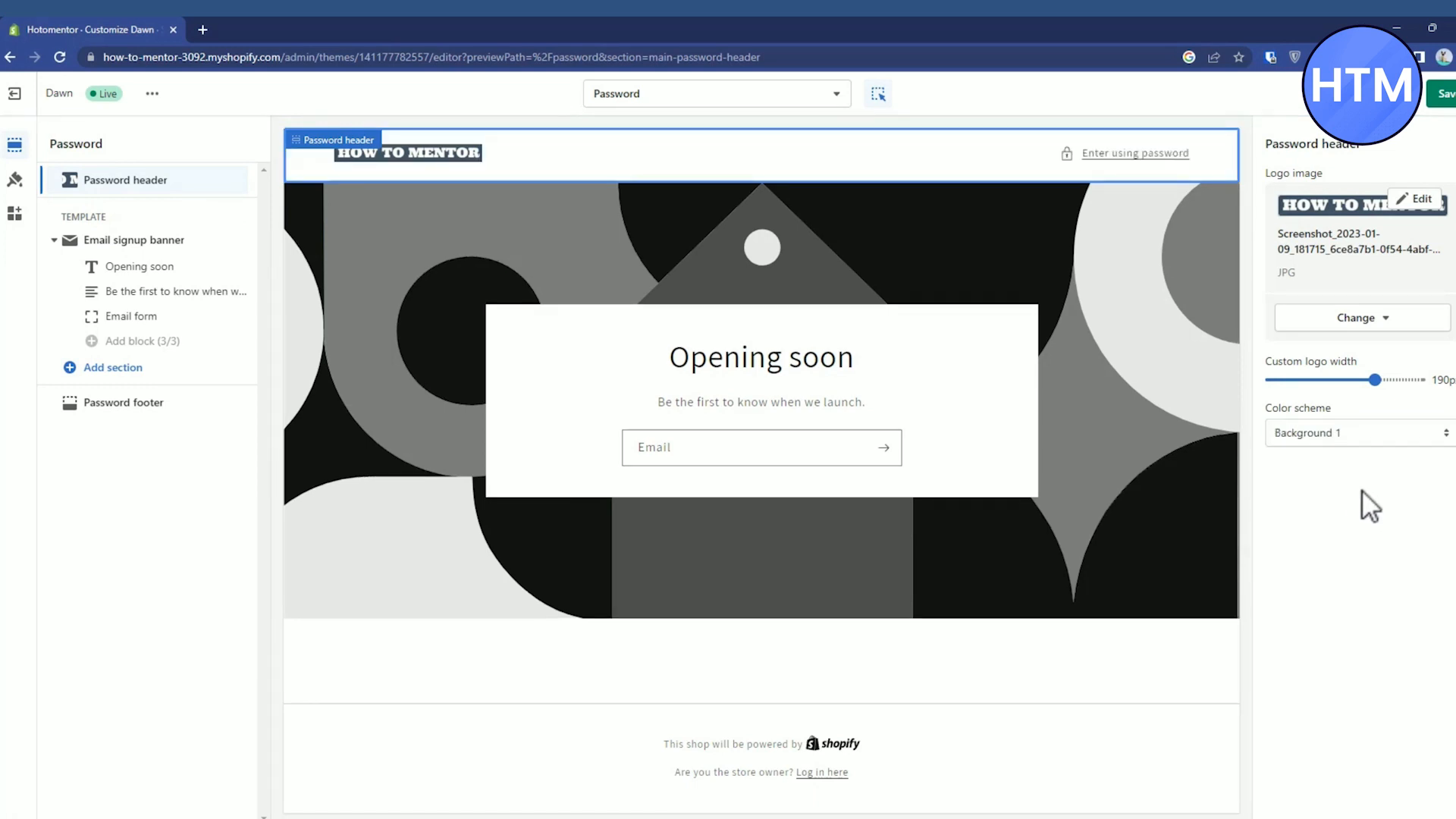
Step: Use the beach sunset photo from Staff Favorites as the email signup banner's background and set the image overlay opacity to 70%
left_click(410, 248)
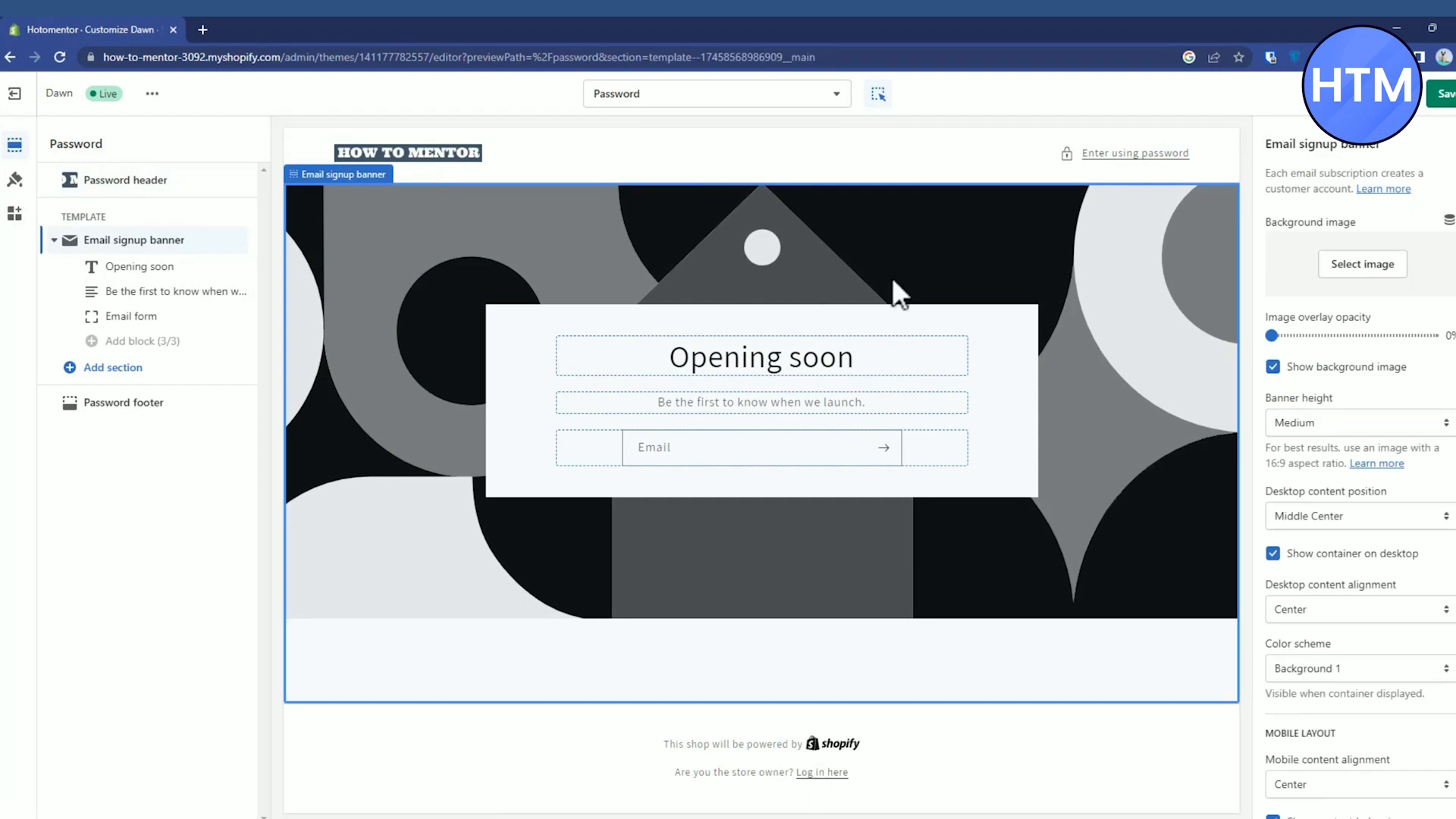
left_click(1362, 294)
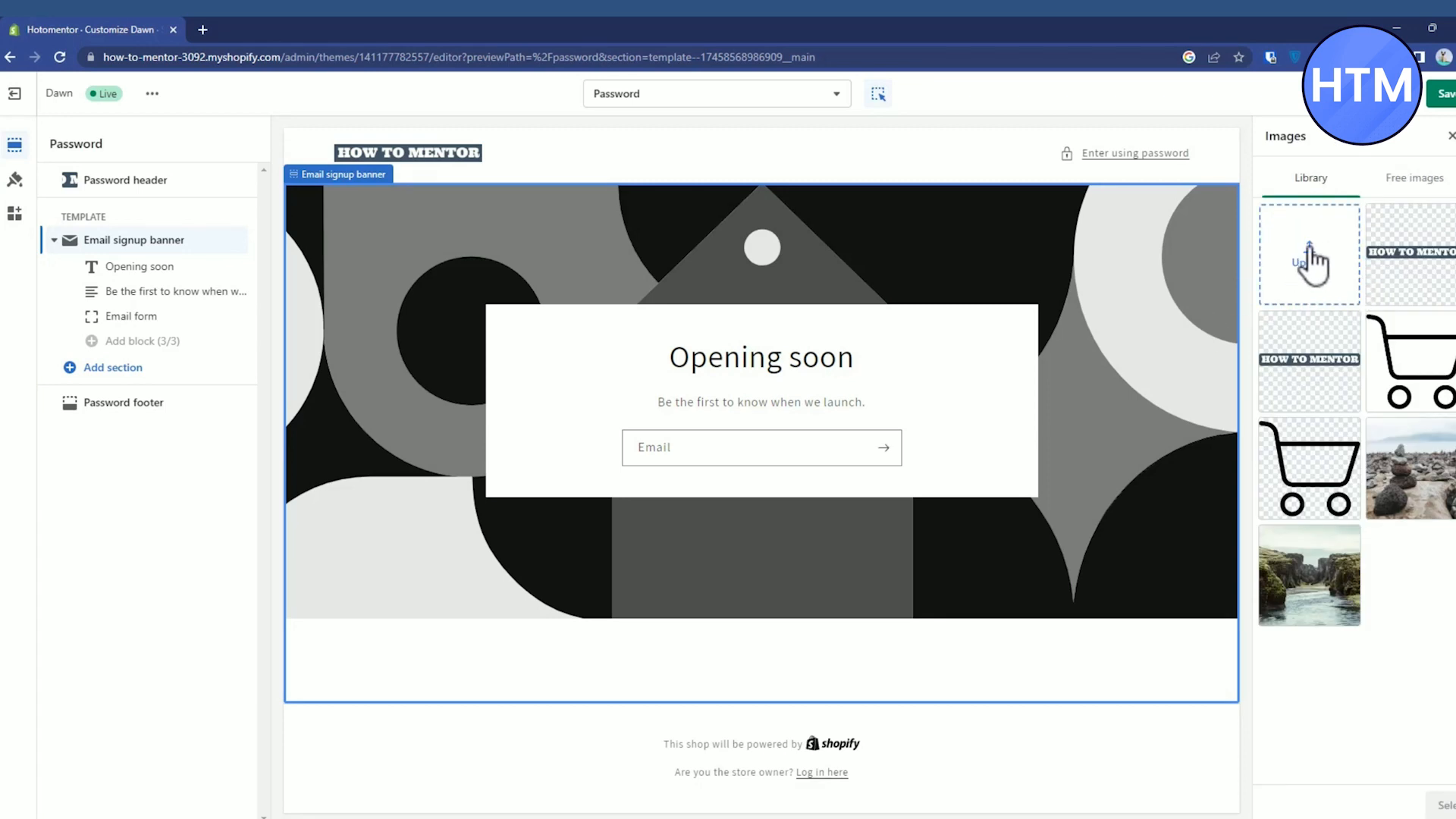
left_click(1412, 196)
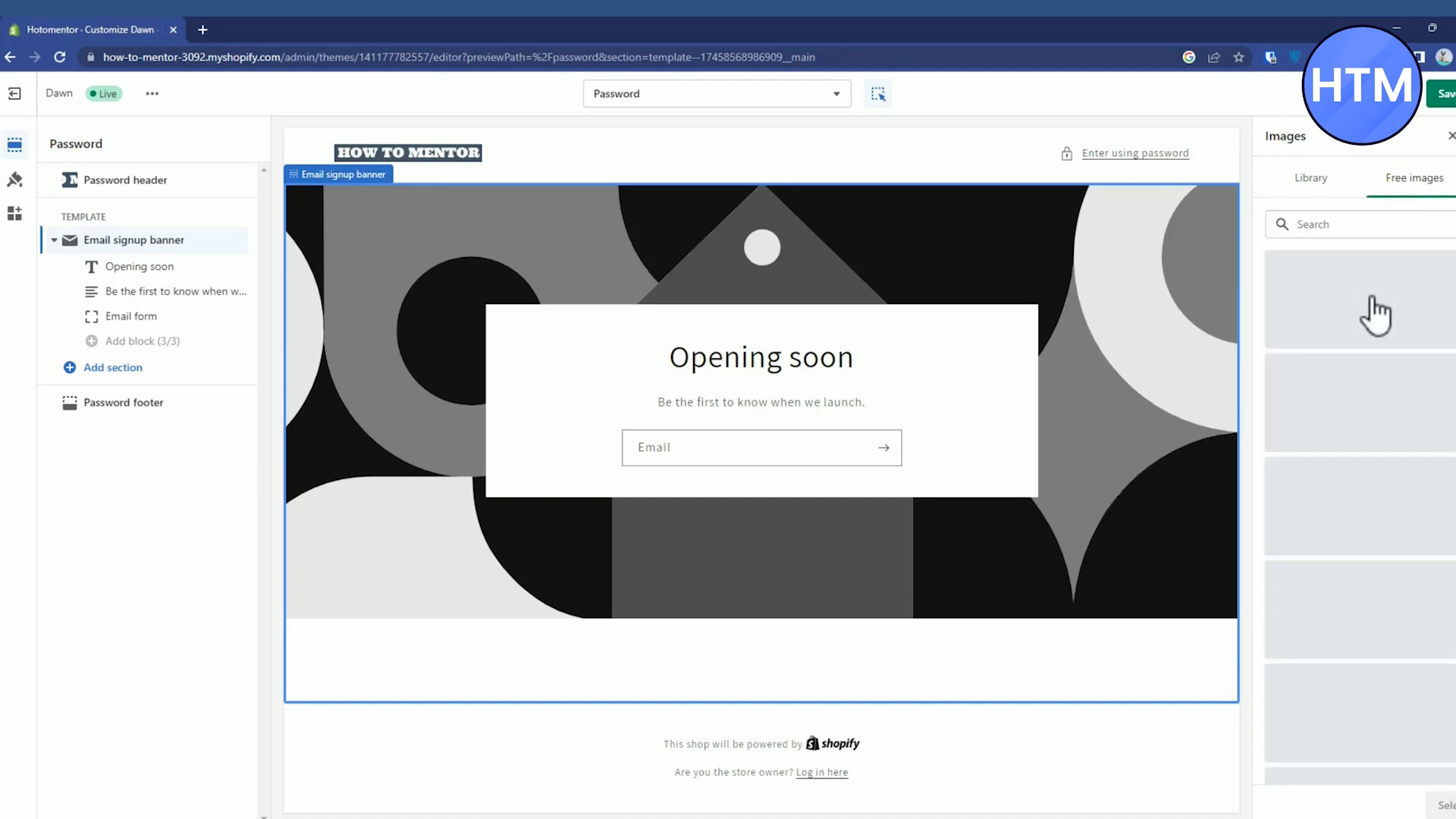
scroll(1376, 310, "down", 1)
scroll(1374, 309, "down", 5)
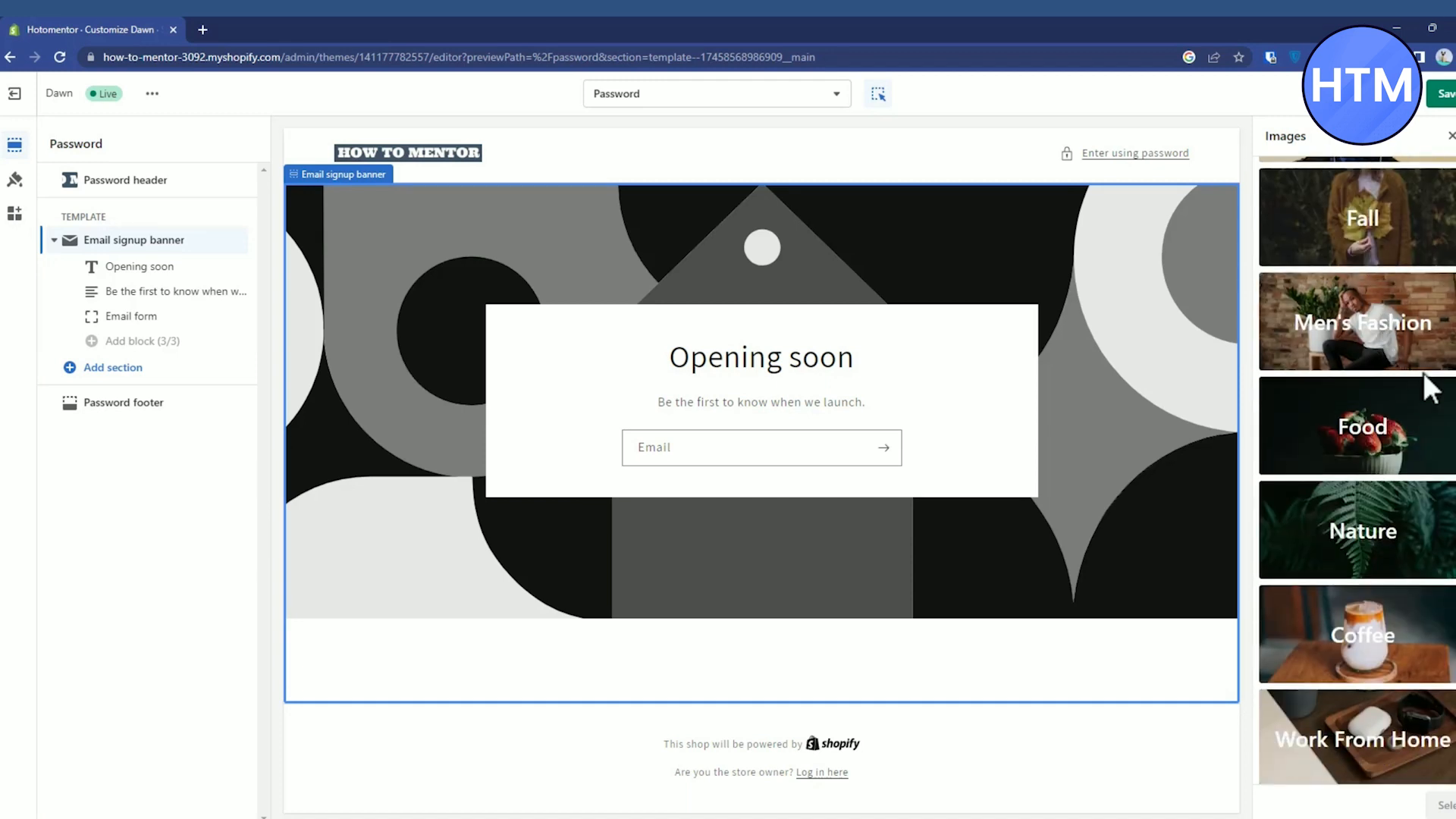
scroll(1417, 383, "down", 7)
scroll(1418, 379, "up", 12)
left_click(1369, 325)
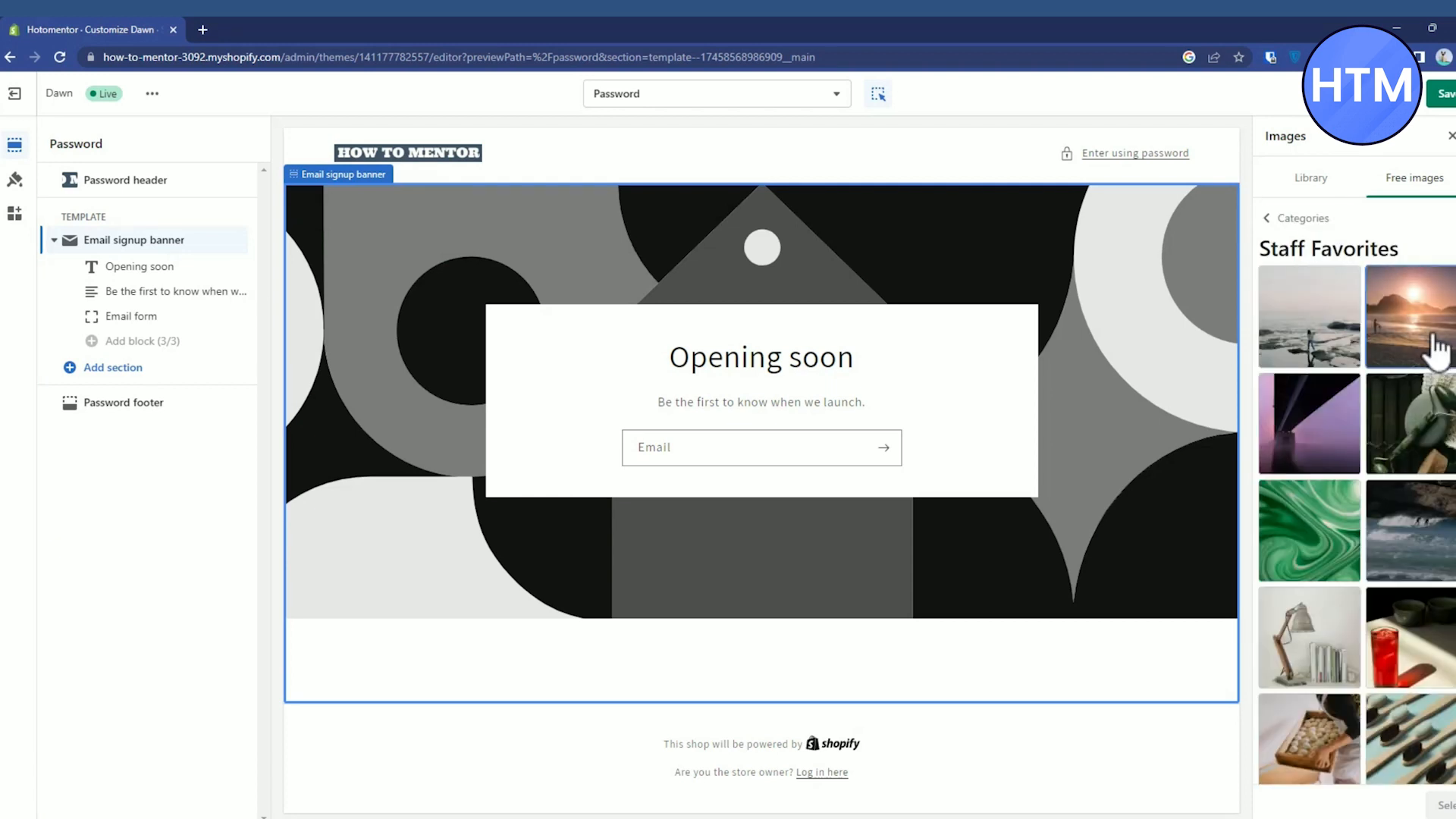
left_click(1412, 322)
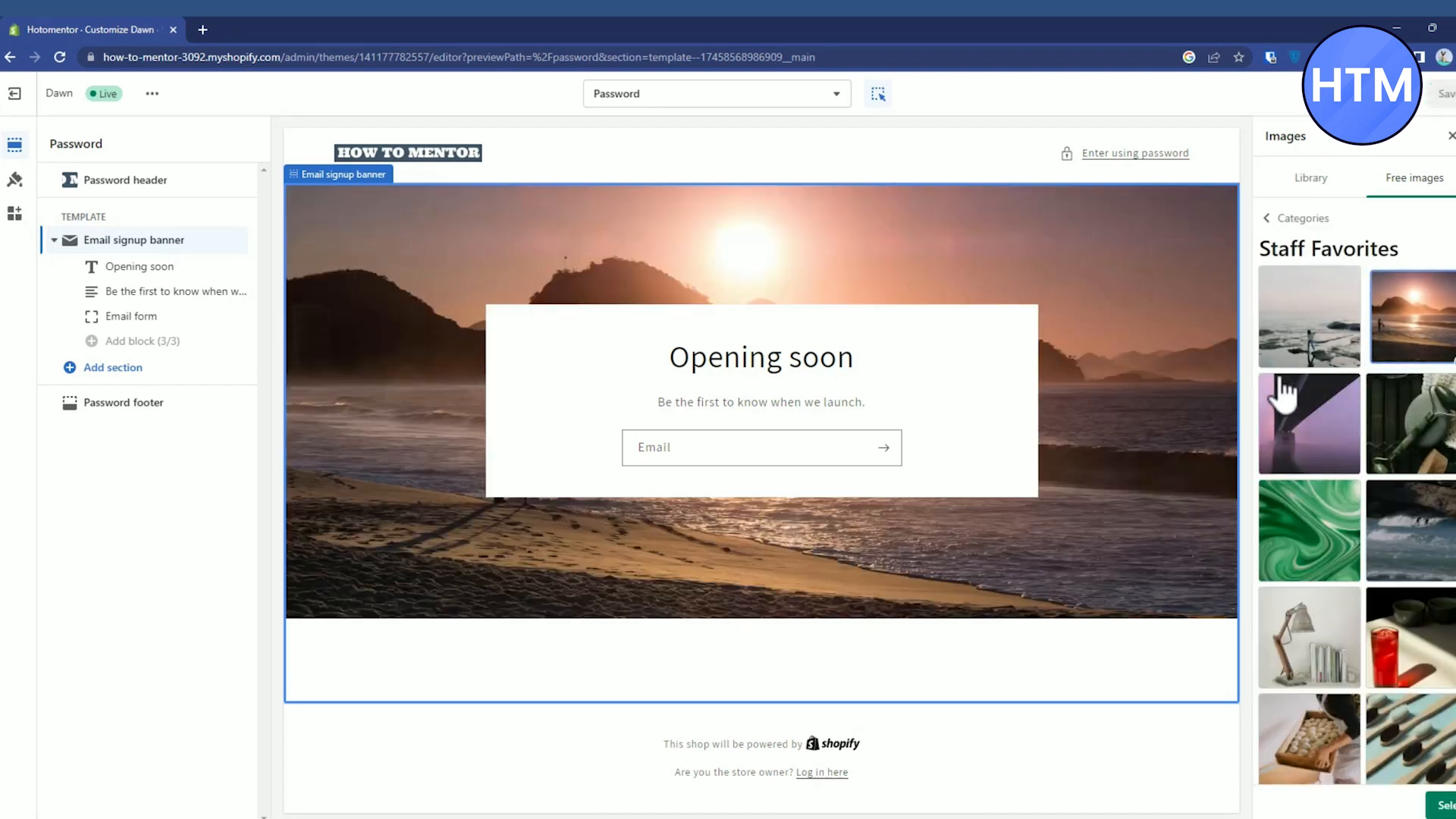
left_click(1443, 805)
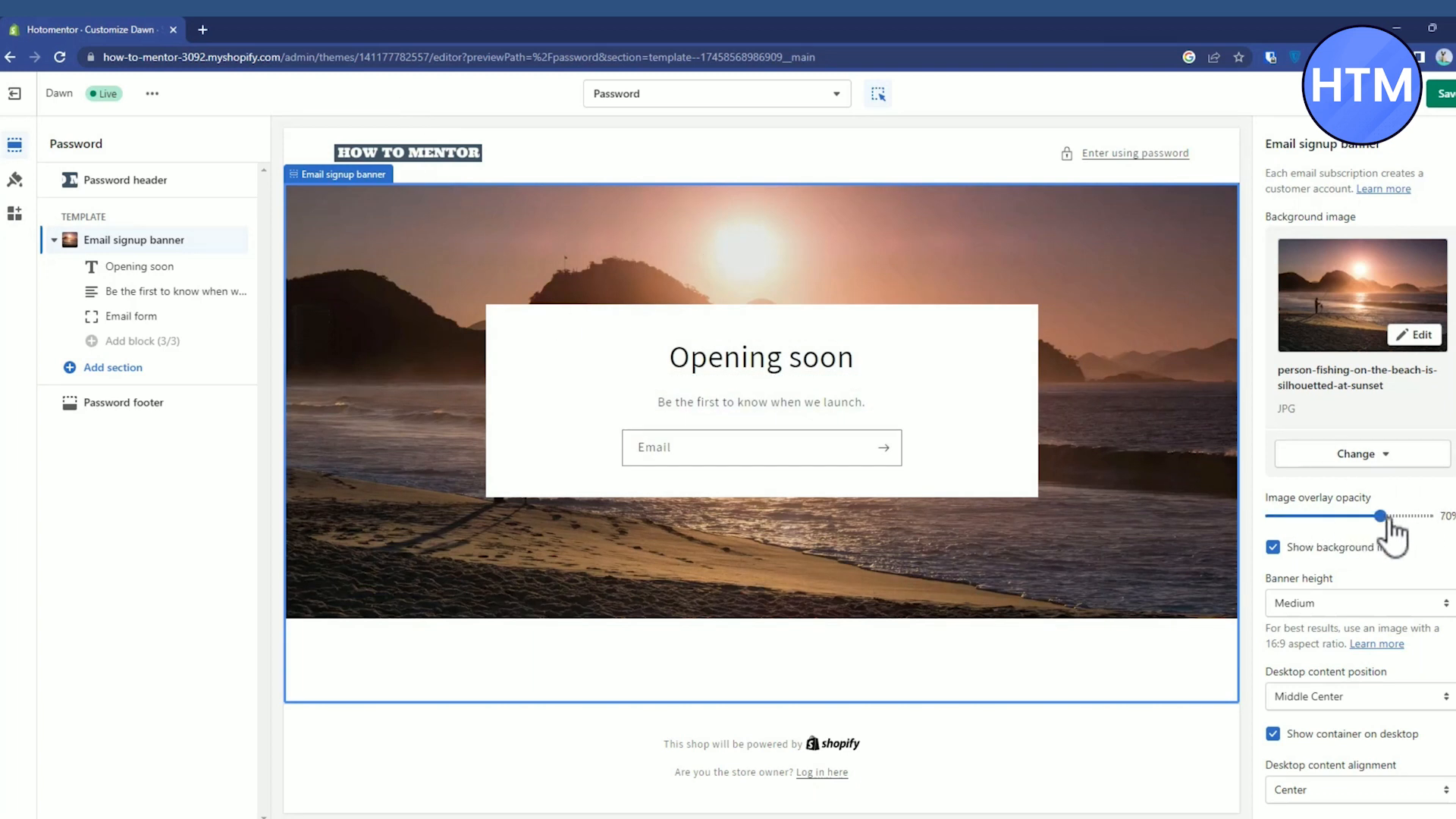
left_click_drag(1289, 515, 1380, 516)
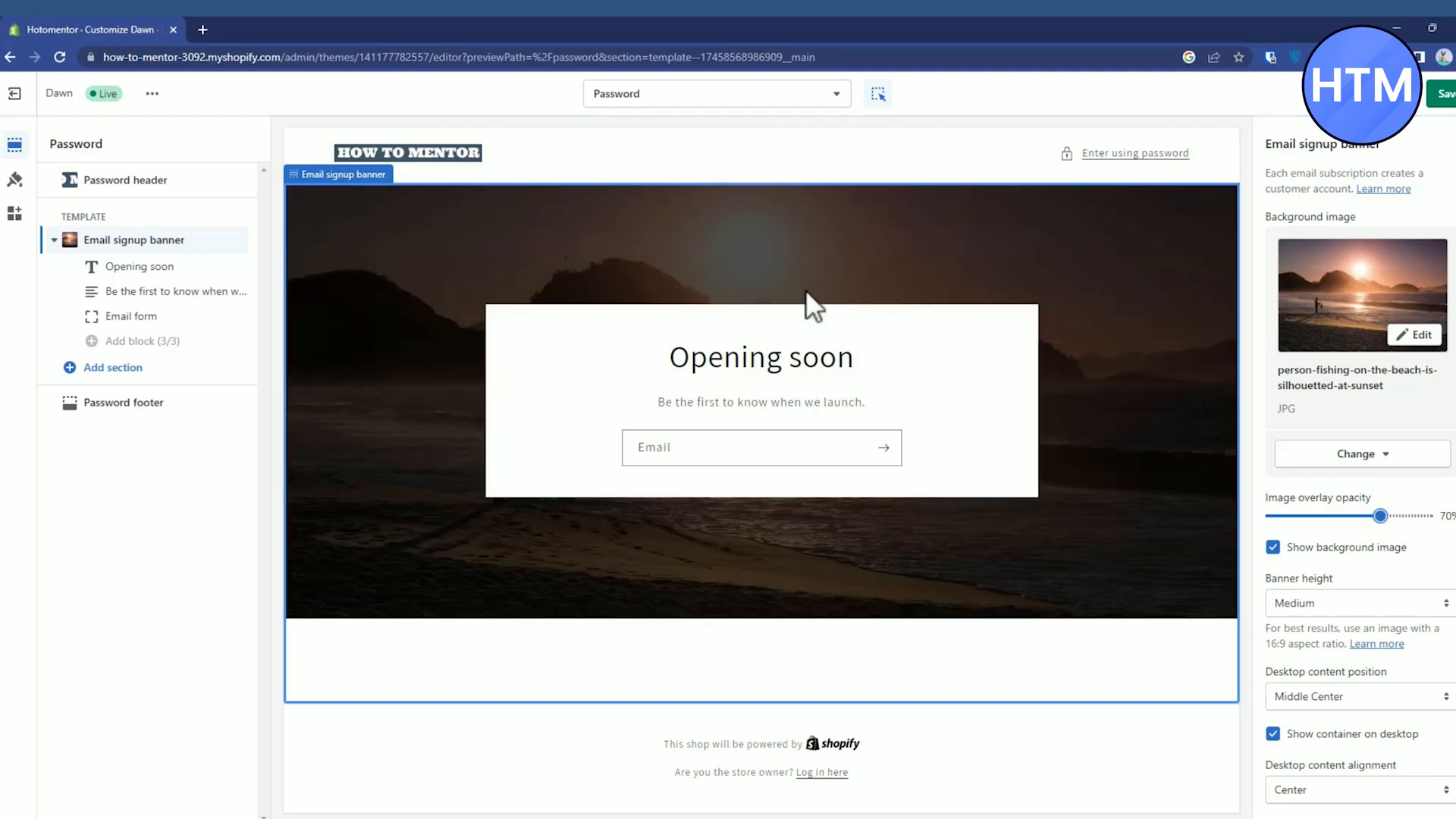
Step: Set the email signup banner's image overlay opacity to 10% and toggle its background image off and back on
left_click(1277, 518)
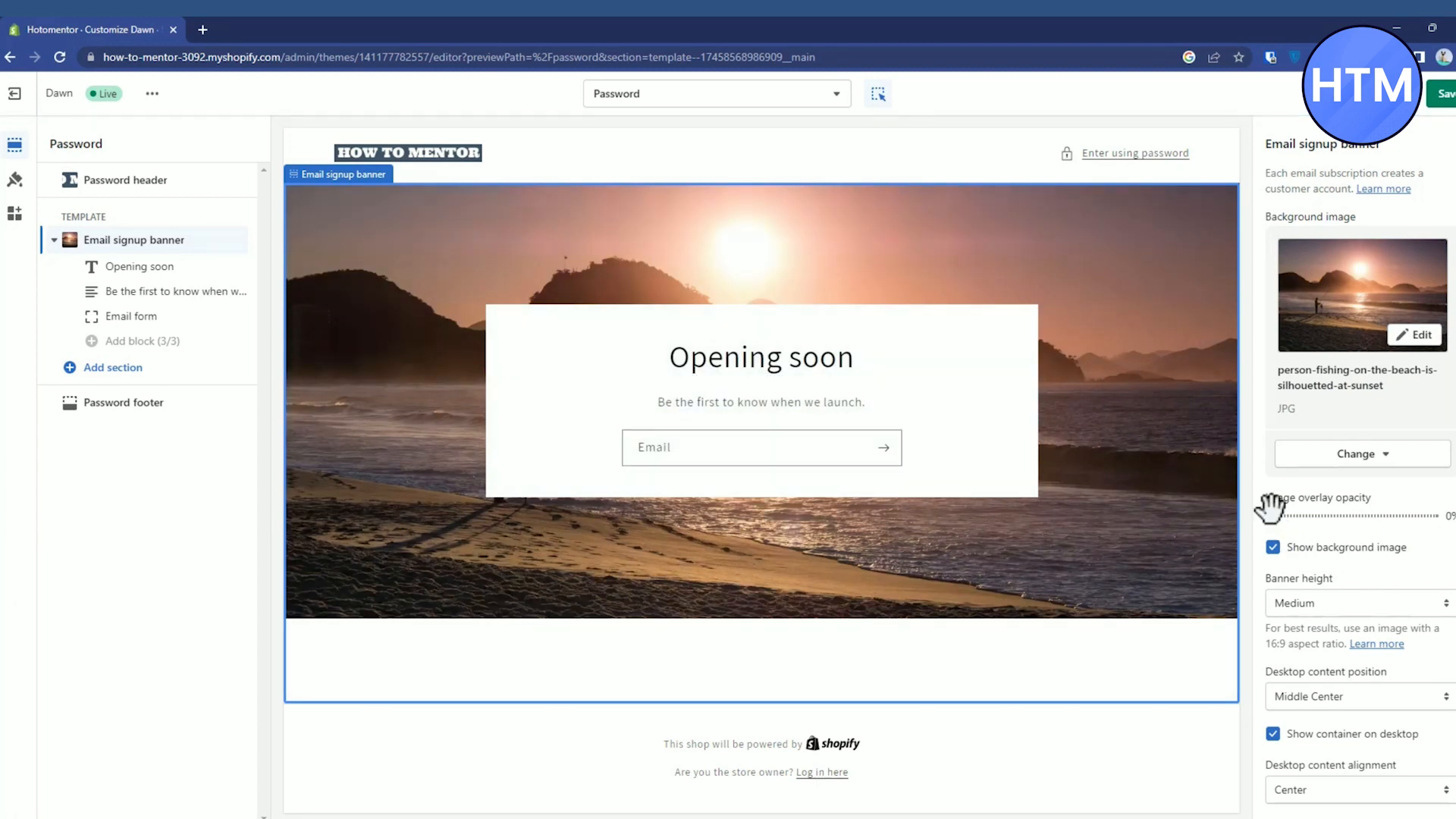
left_click_drag(1273, 507, 1284, 499)
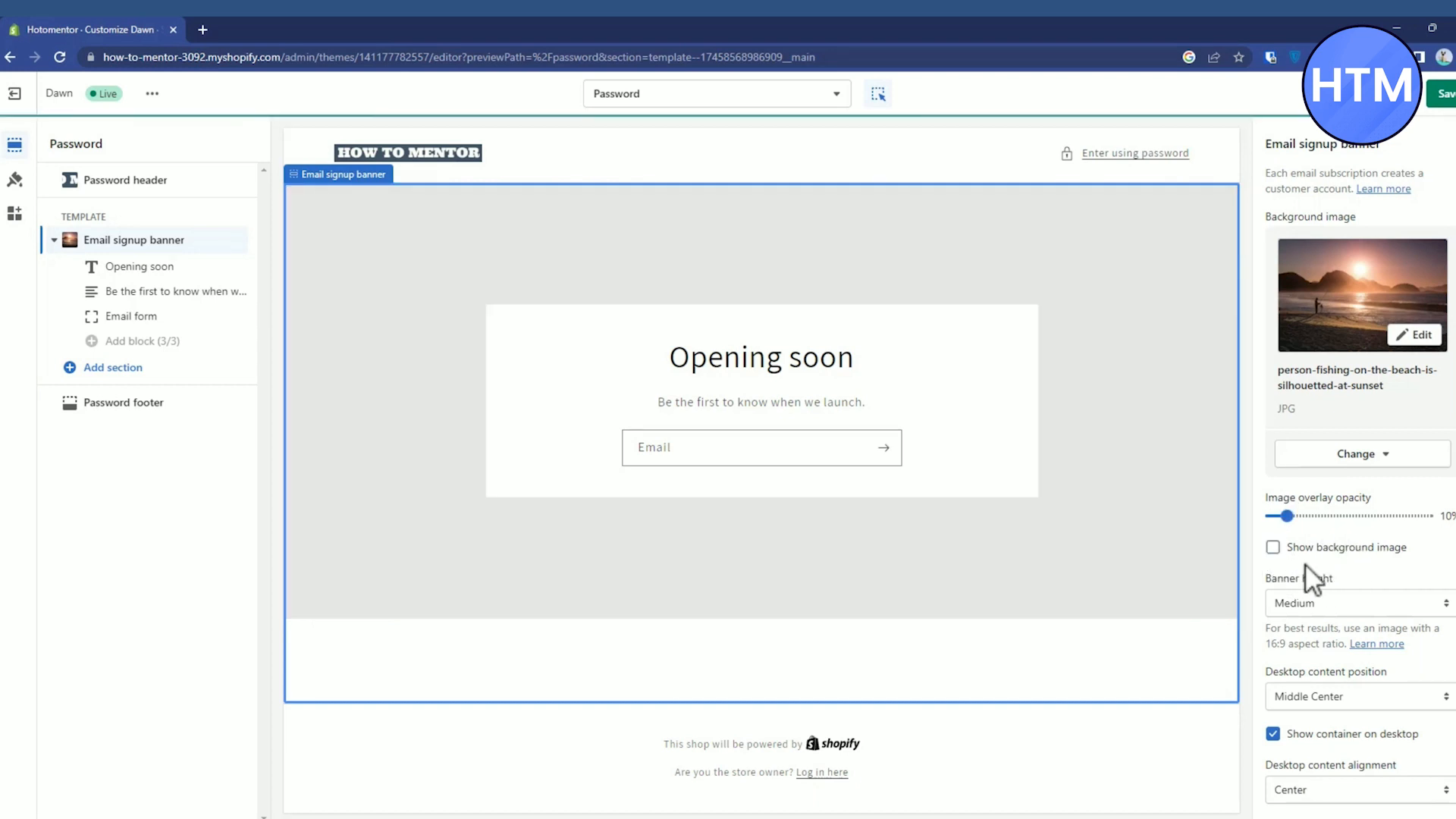
left_click(1274, 547)
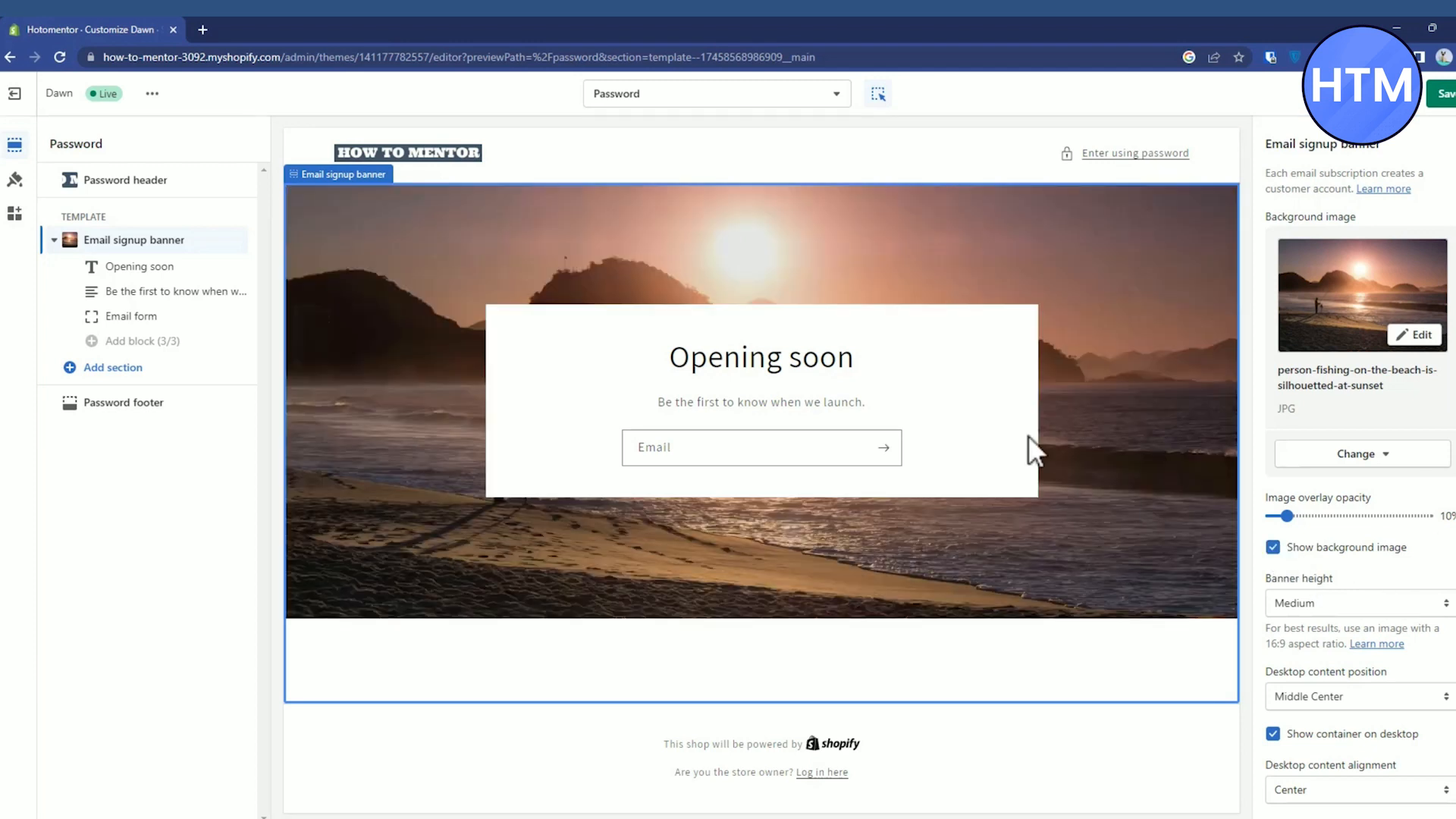
Step: Try the Small and Large banner heights on the email signup banner and return it to Medium
left_click(1360, 602)
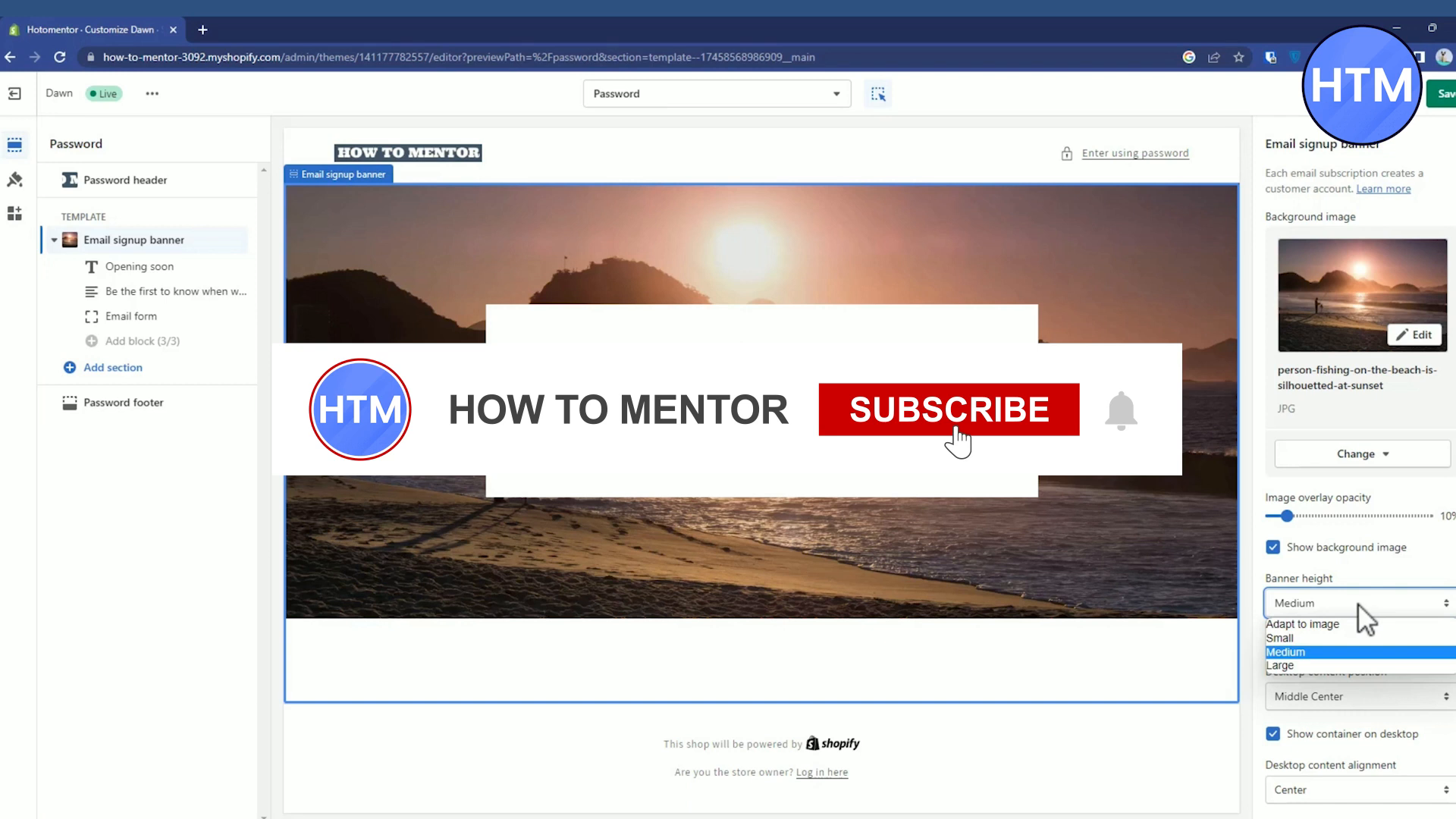
left_click(1340, 638)
left_click(1338, 602)
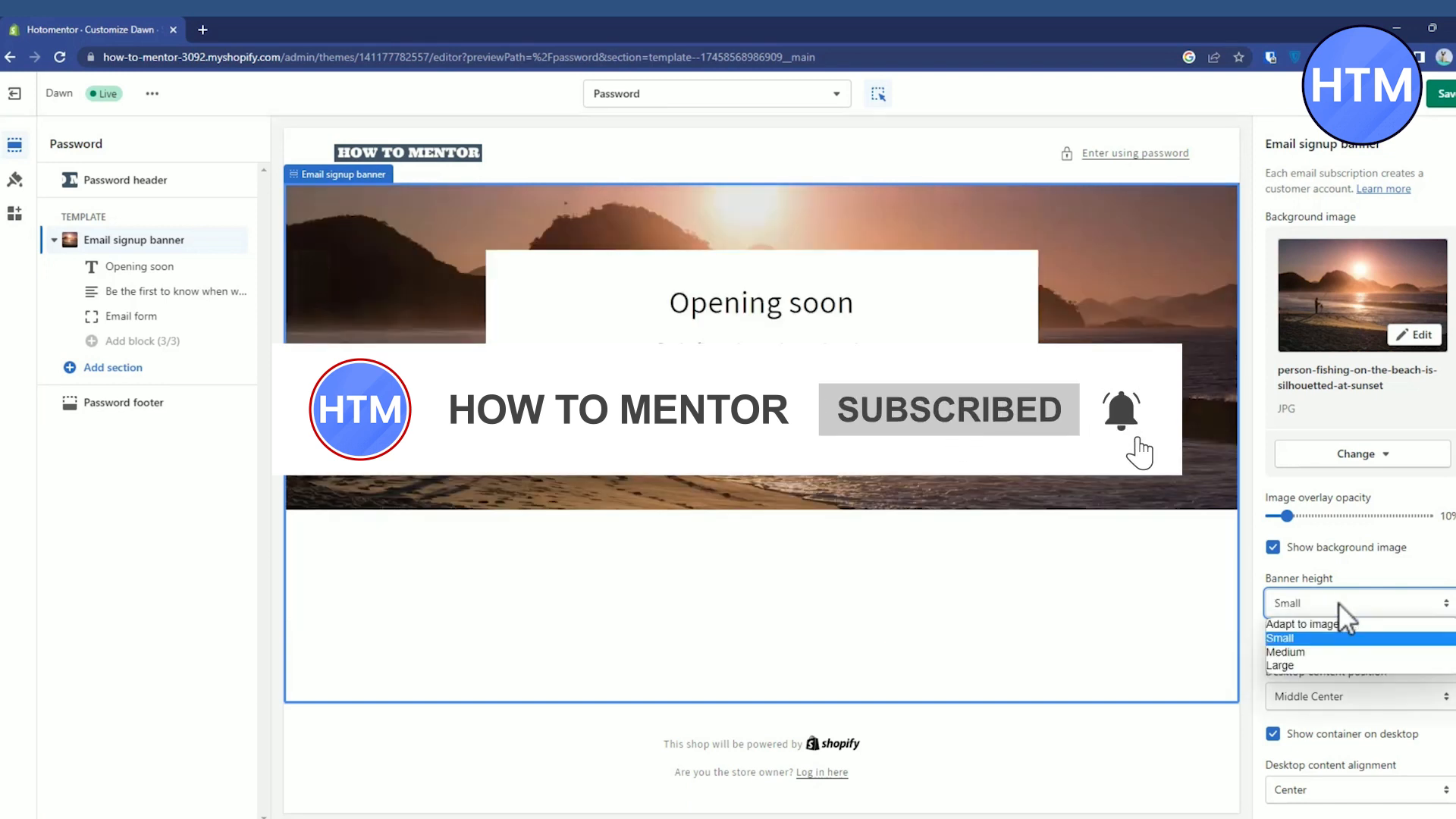
left_click(1318, 665)
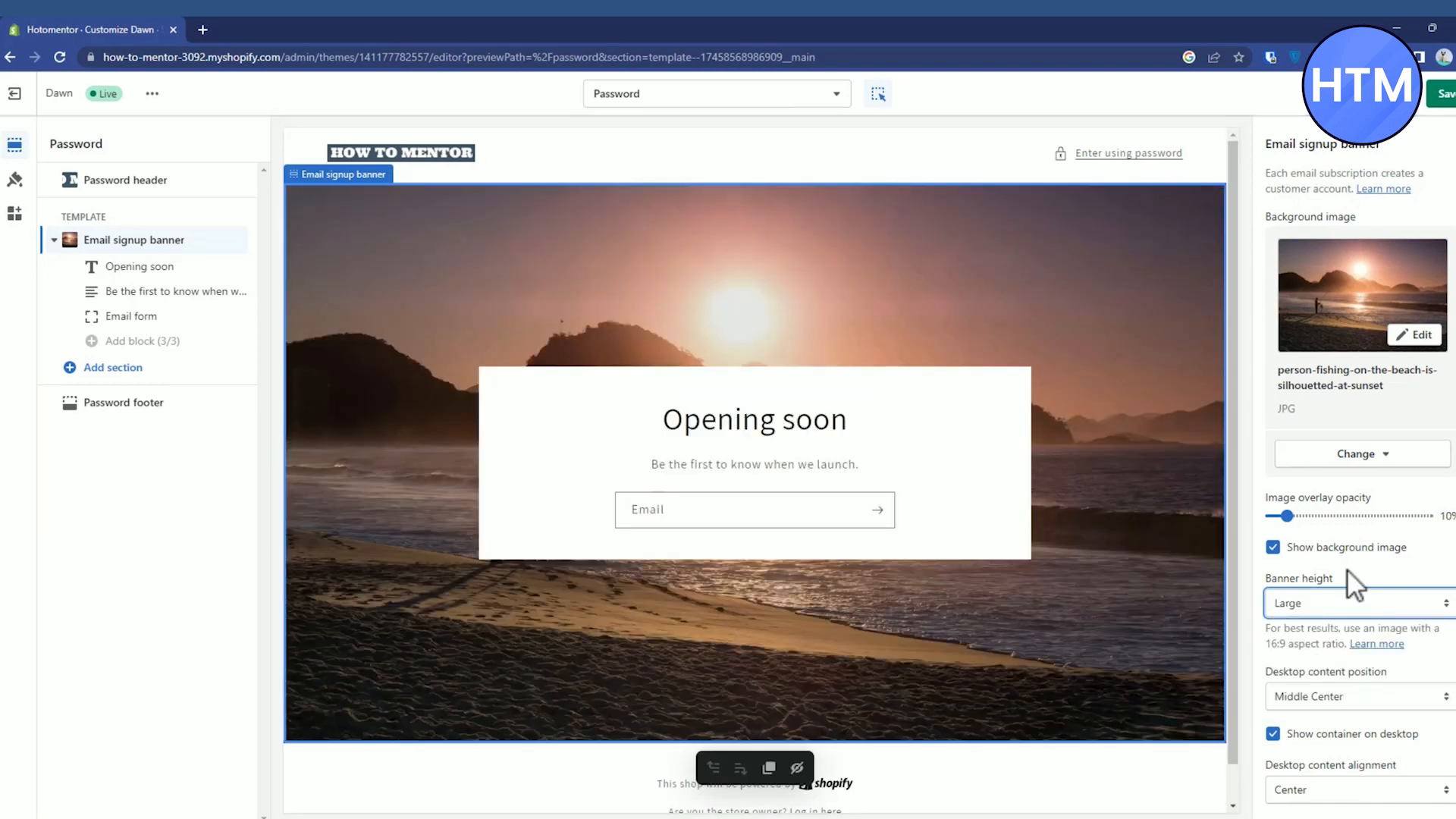
left_click(1320, 605)
left_click(1378, 644)
Step: Try the Middle Right desktop content position on the email signup banner and return it to Middle Center
scroll(1385, 534, "down", 2)
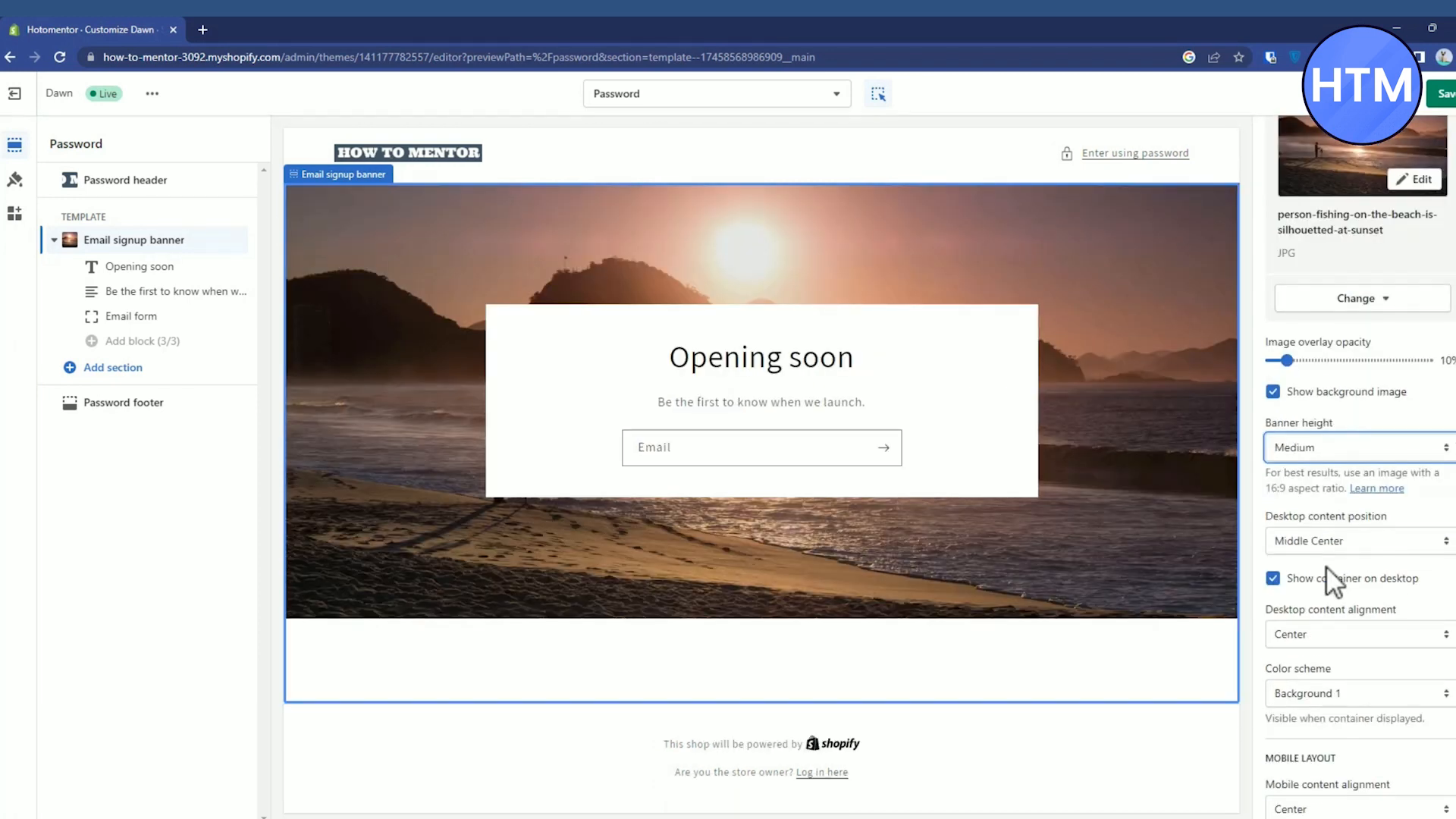
scroll(1343, 545, "down", 1)
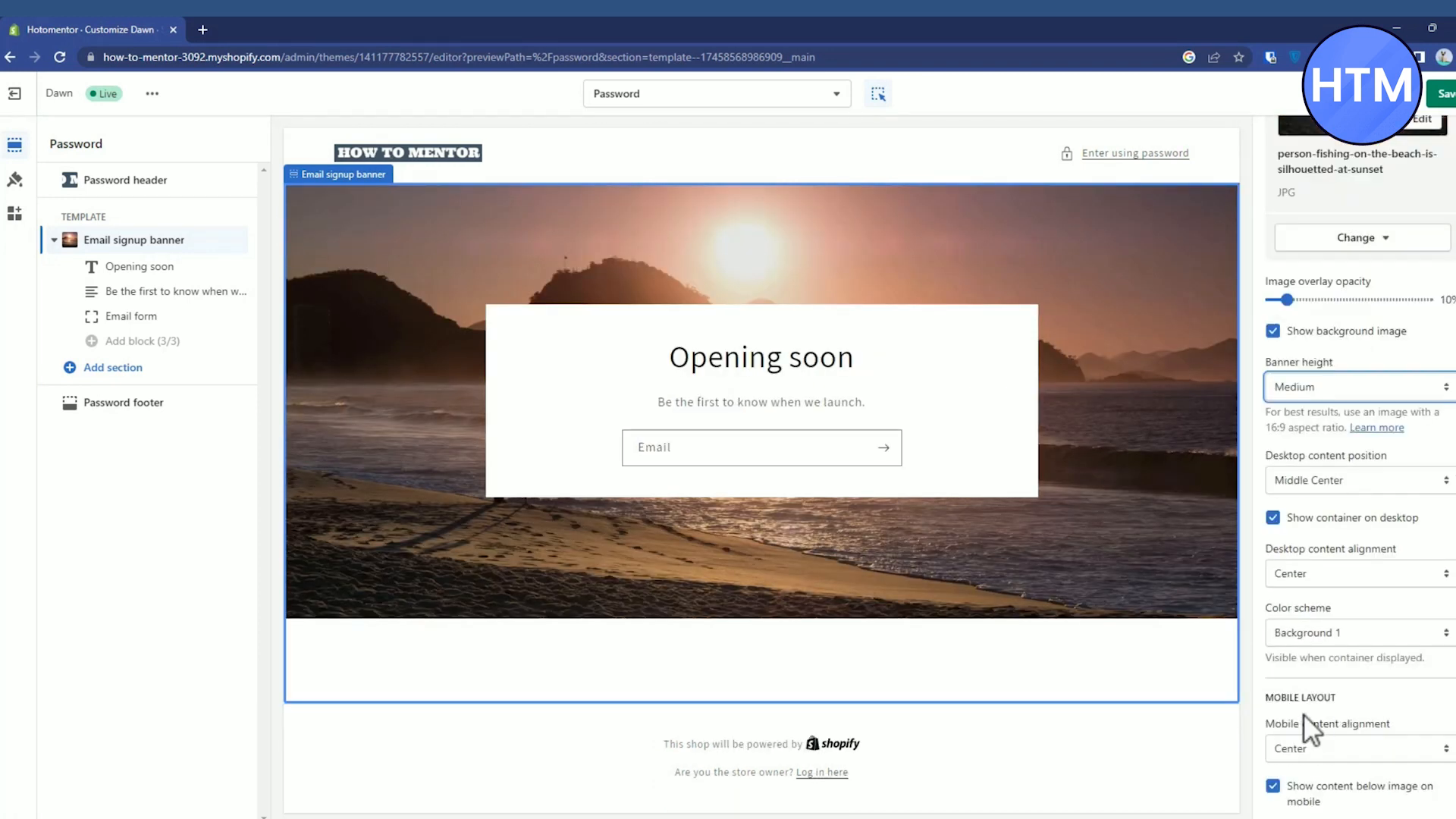
scroll(1354, 683, "up", 2)
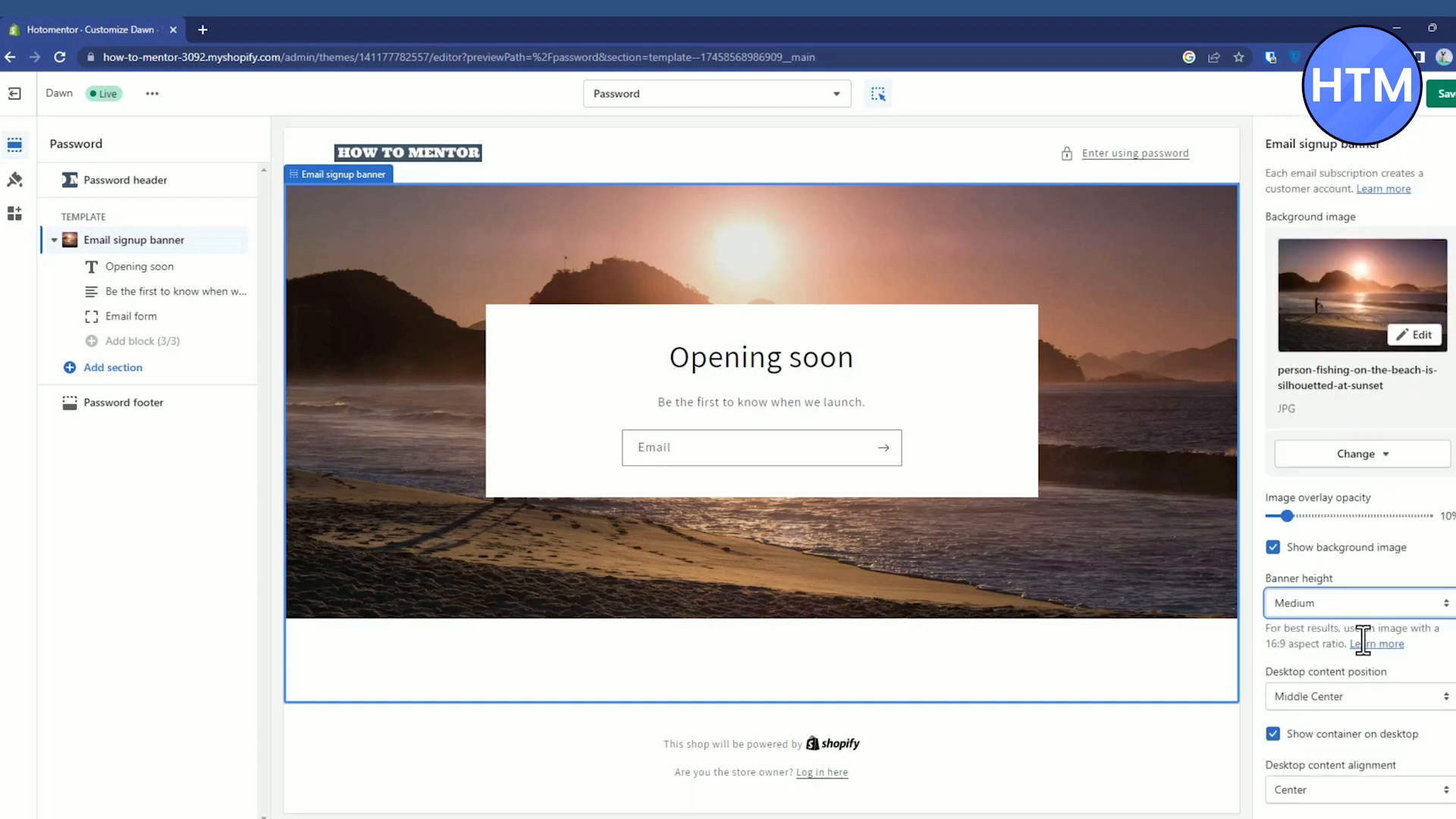
scroll(1380, 530, "down", 2)
left_click(1364, 482)
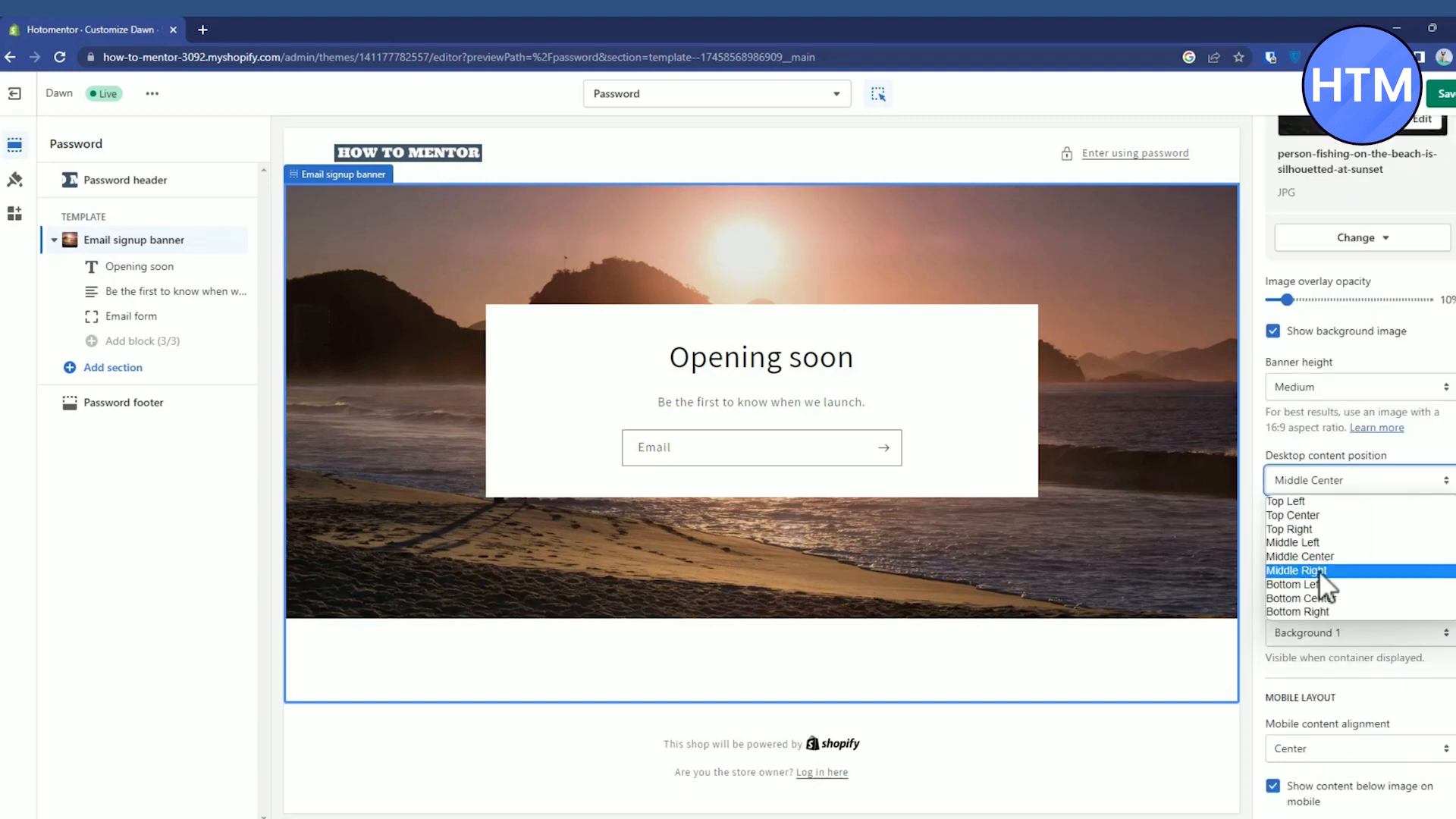
left_click(1318, 571)
left_click(1303, 484)
left_click(1300, 556)
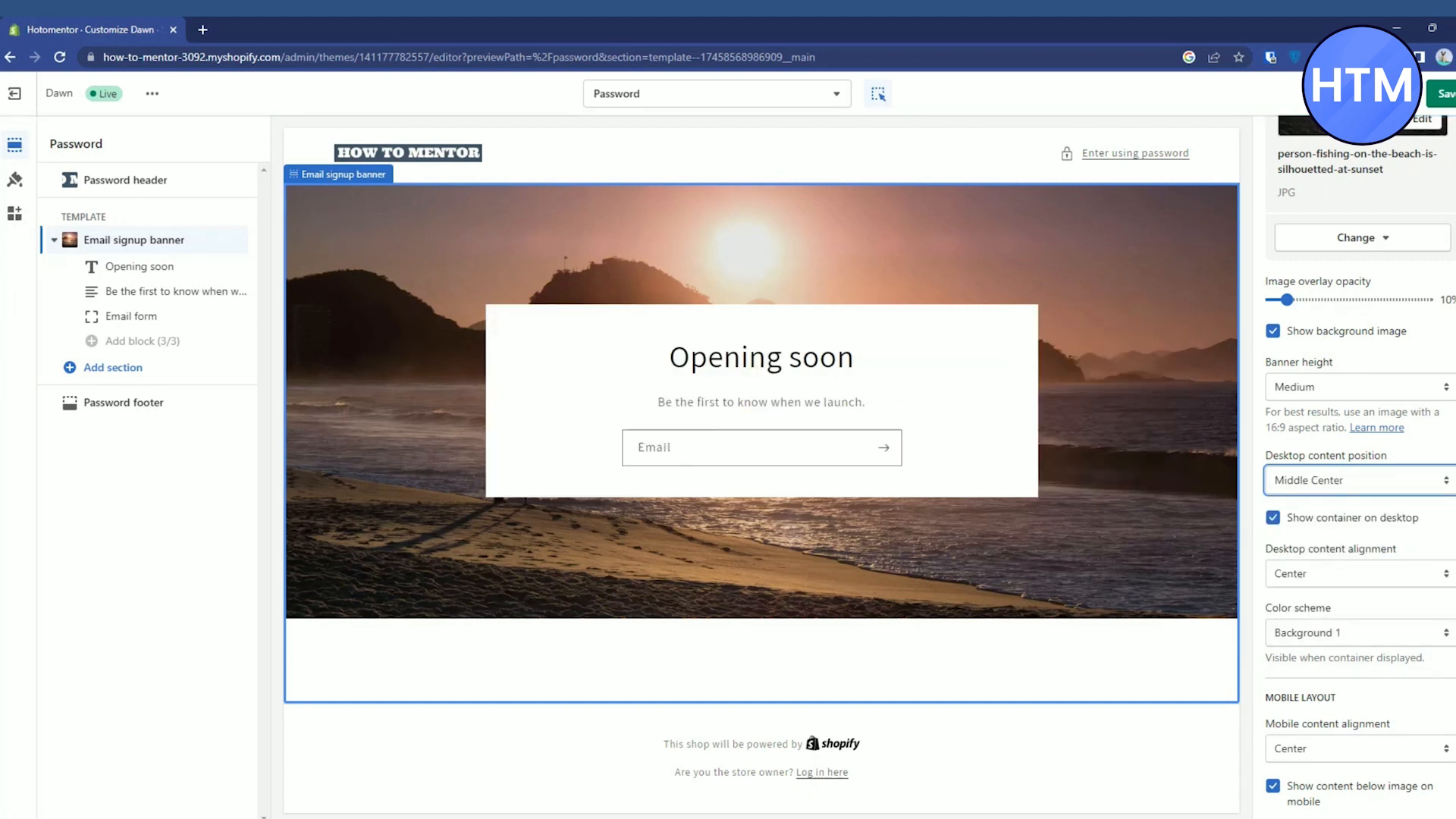
scroll(1432, 537, "up", 2)
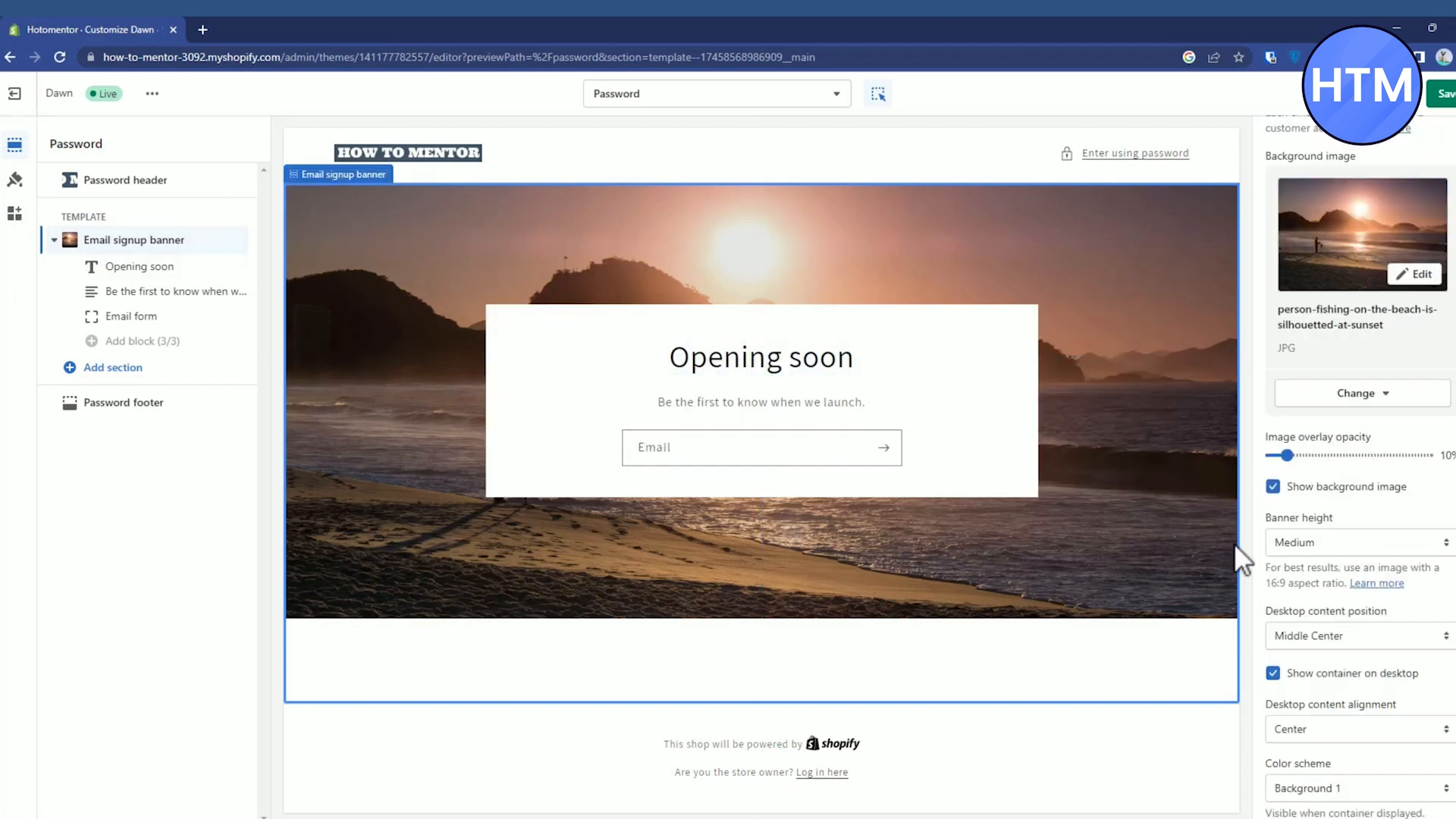
Step: Replace the email signup banner's heading text with Grand Opening
left_click(123, 270)
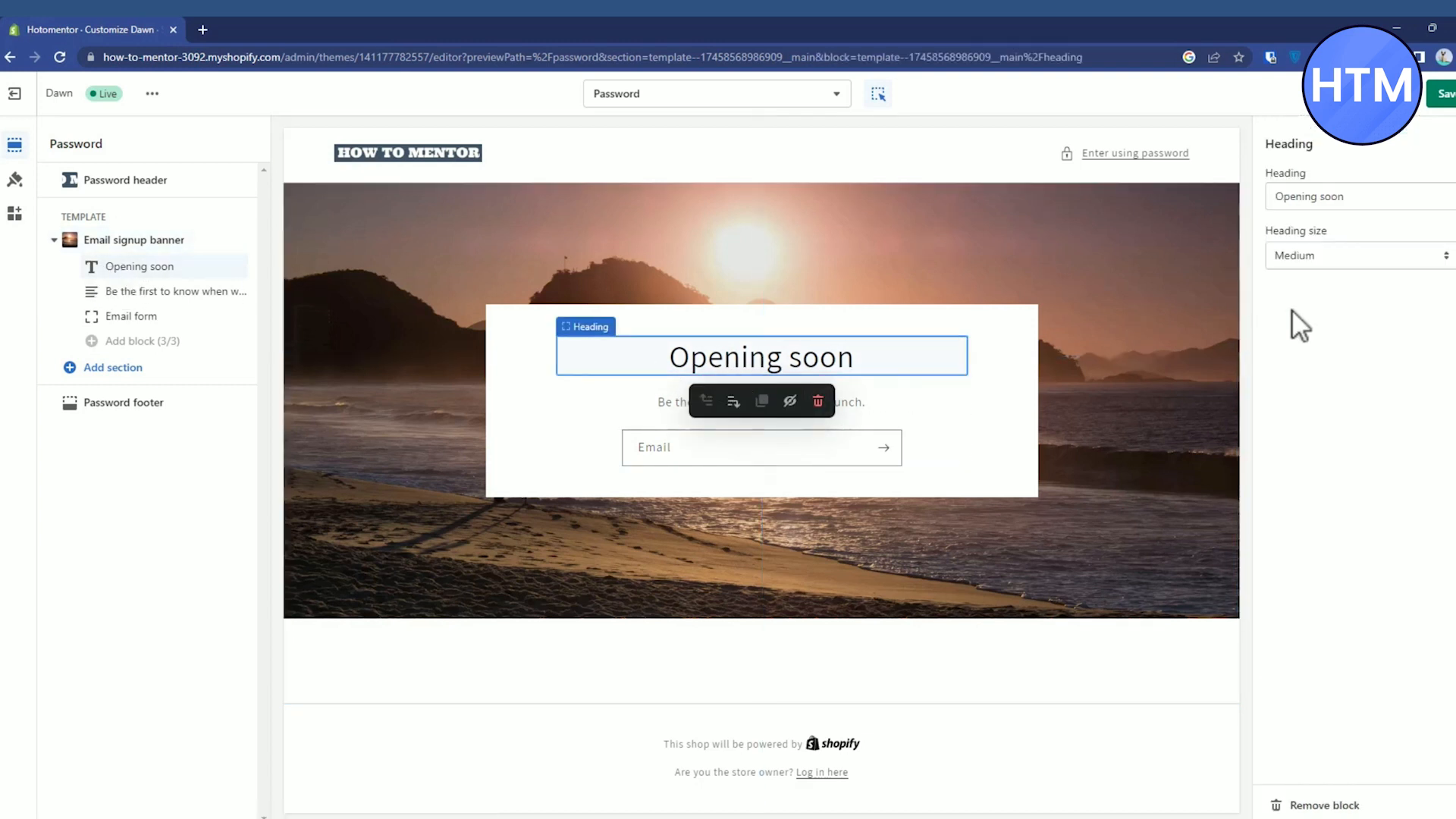
triple_click(1369, 205)
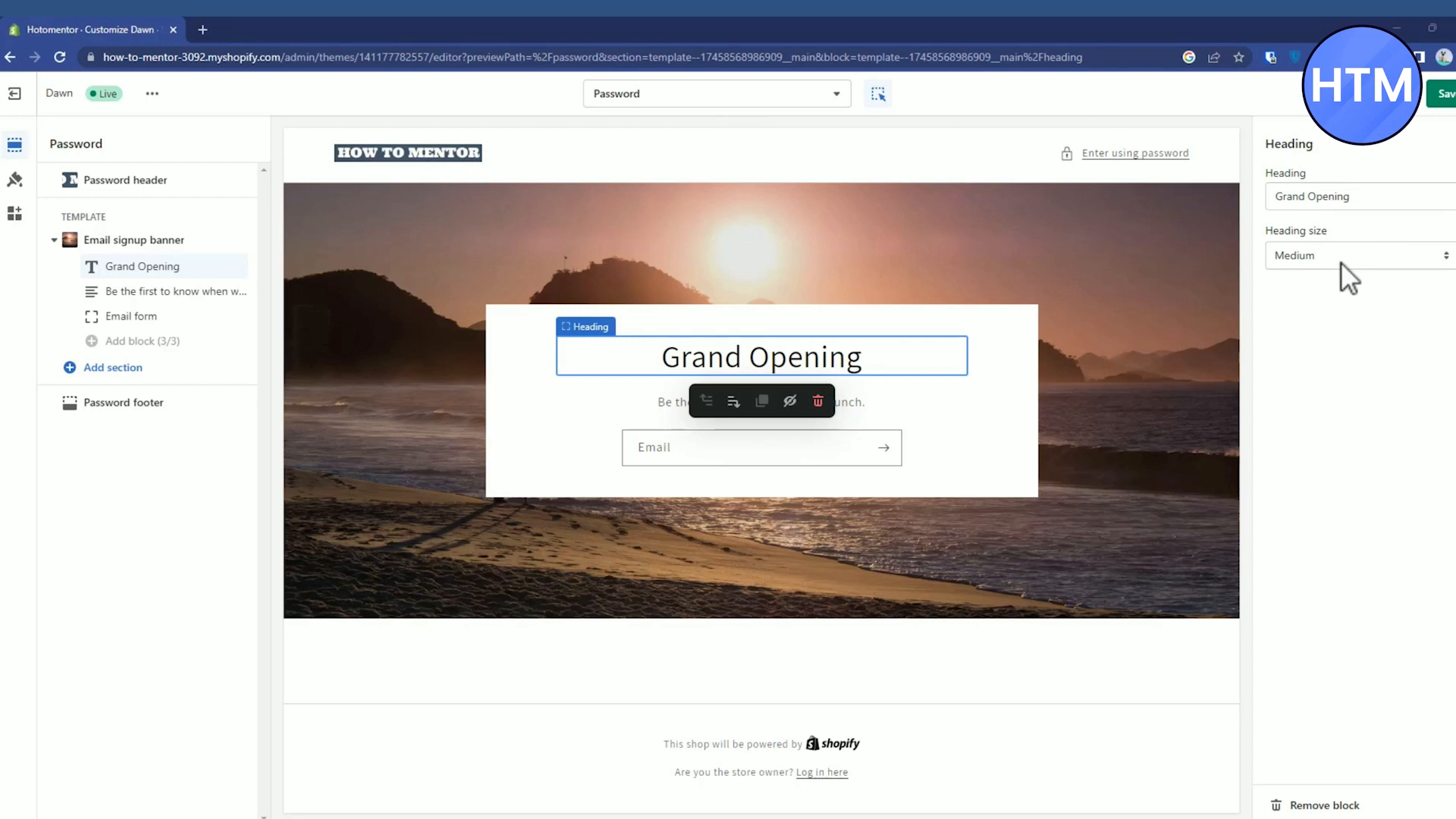
left_click(1373, 201)
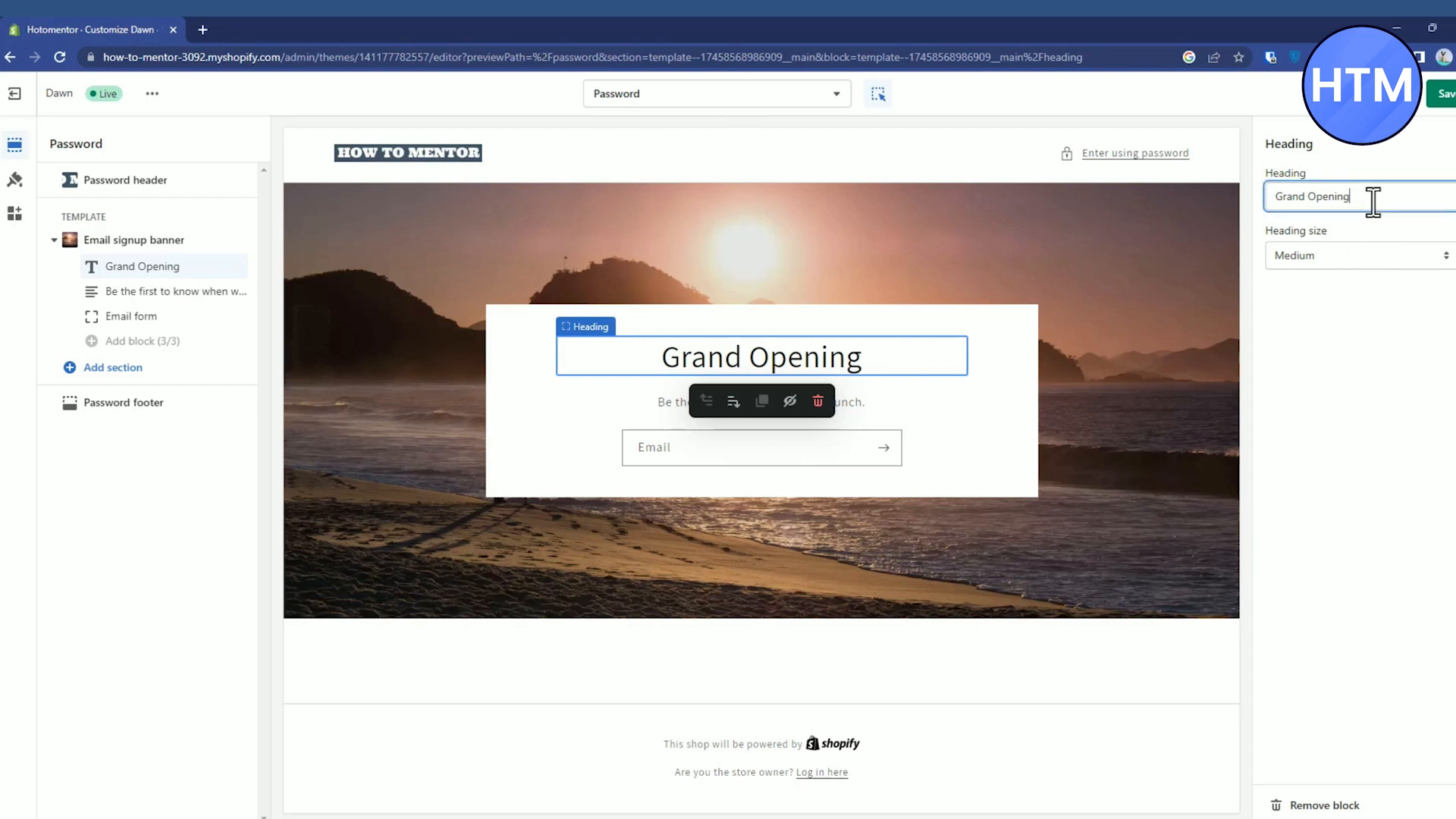
Step: Try the Small and Large heading sizes on the banner heading and return it to Medium
left_click(1349, 261)
left_click(1317, 274)
left_click(1325, 257)
left_click(1308, 298)
left_click(1301, 262)
left_click(1296, 287)
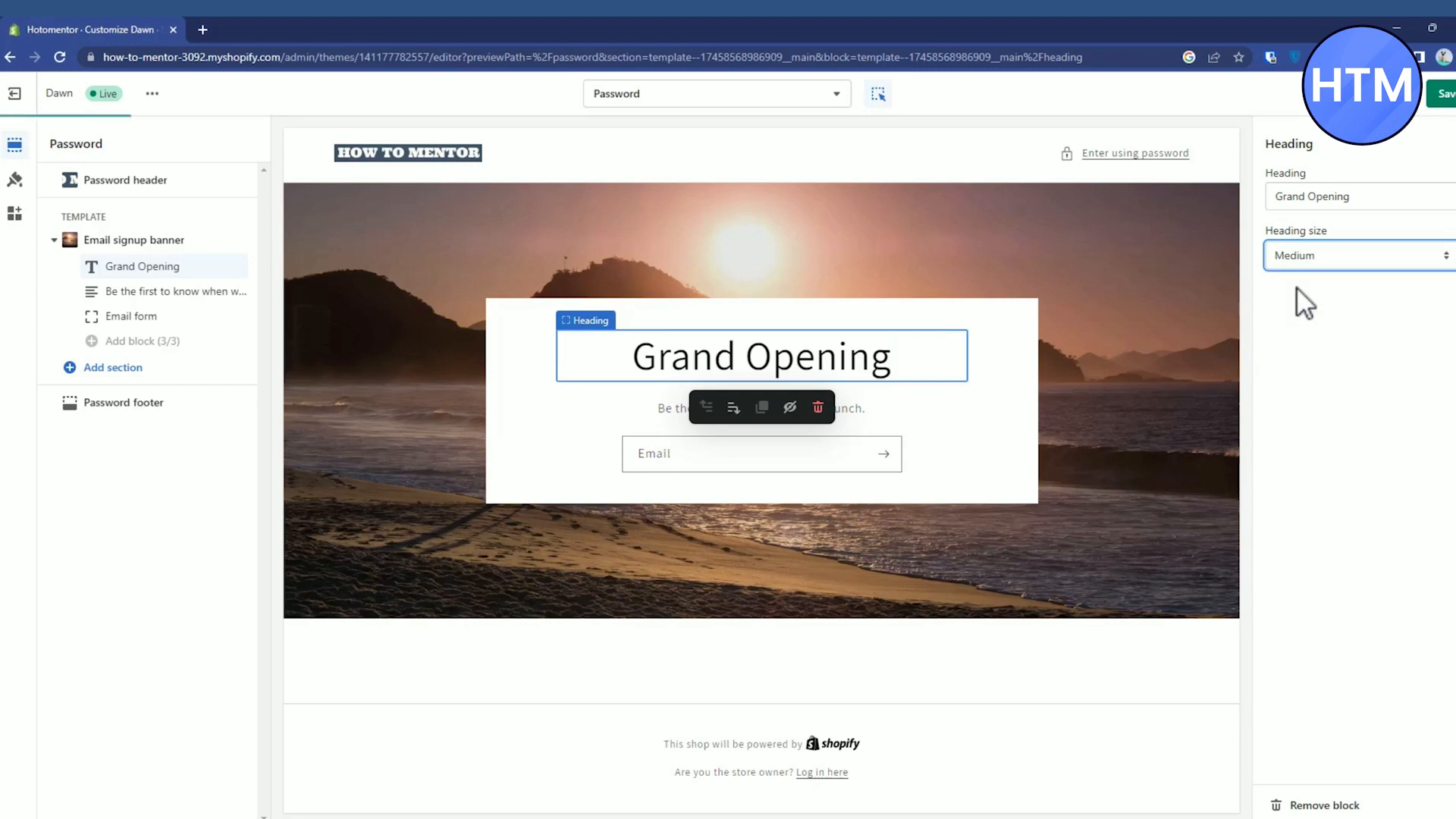
Step: Extend the banner heading to Grand Opening on 10Jan2023 and remove the paragraph block beneath it
left_click(1392, 197)
type("on 10Jan2023")
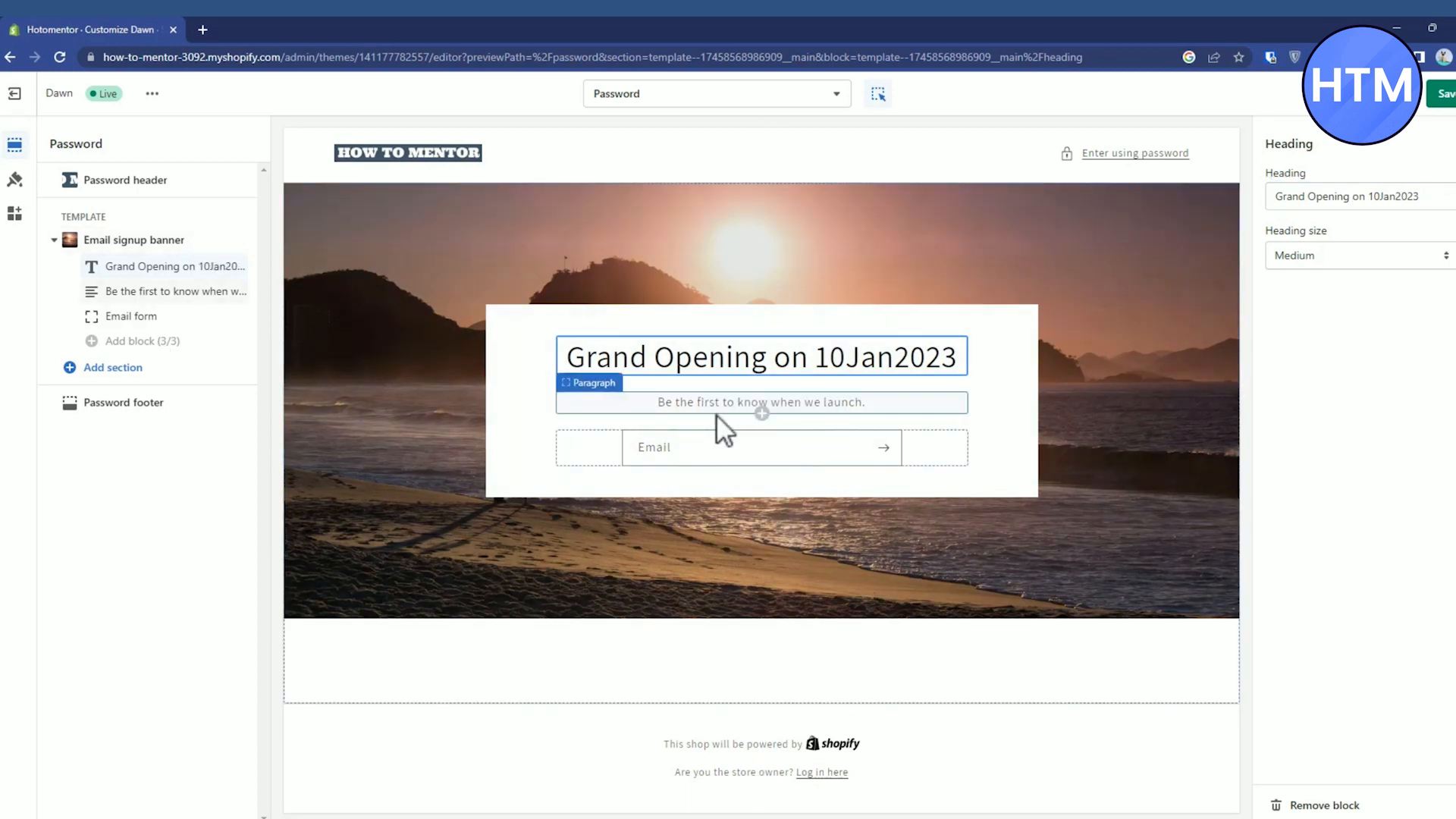
left_click(170, 292)
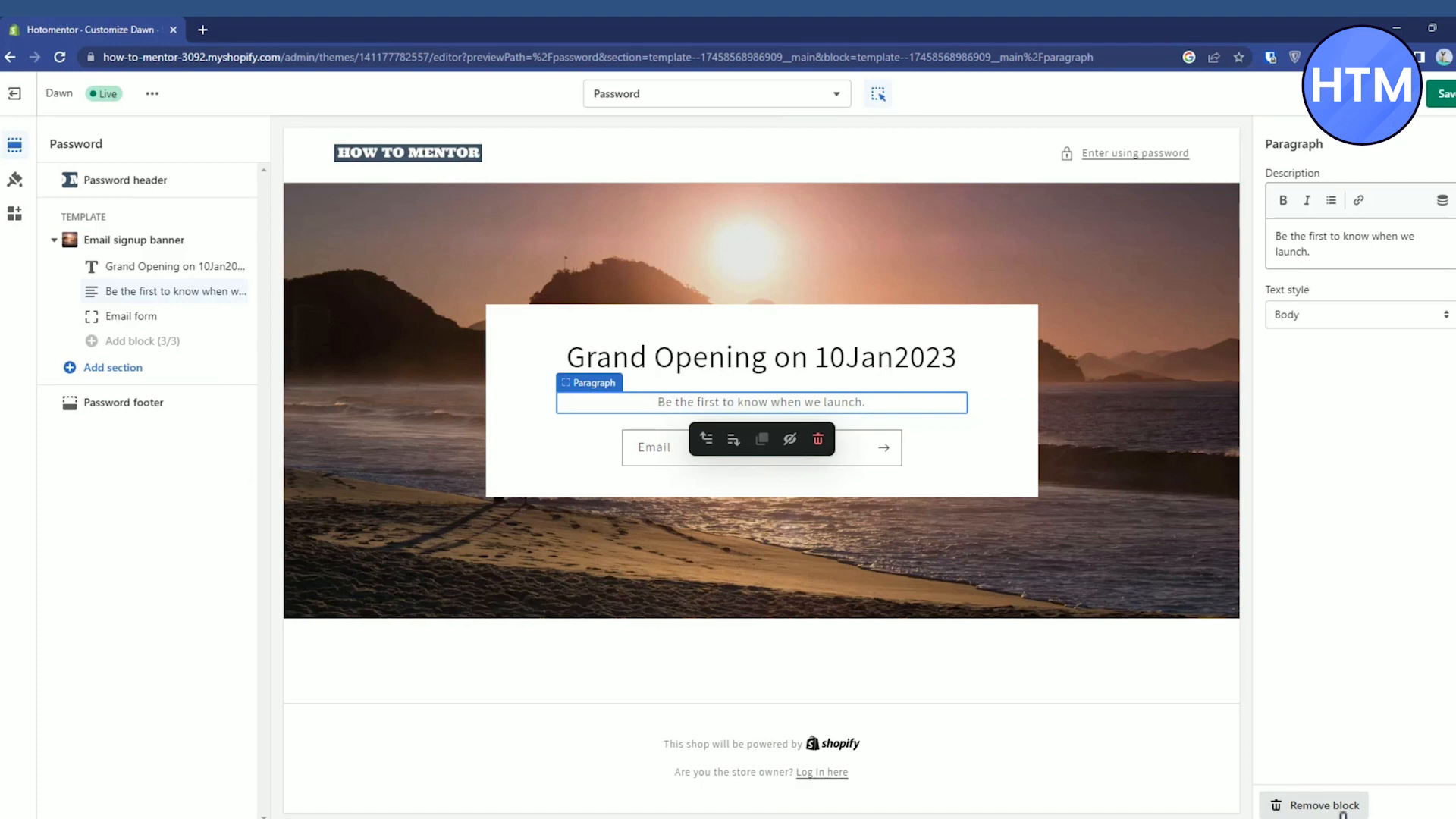
left_click(1314, 810)
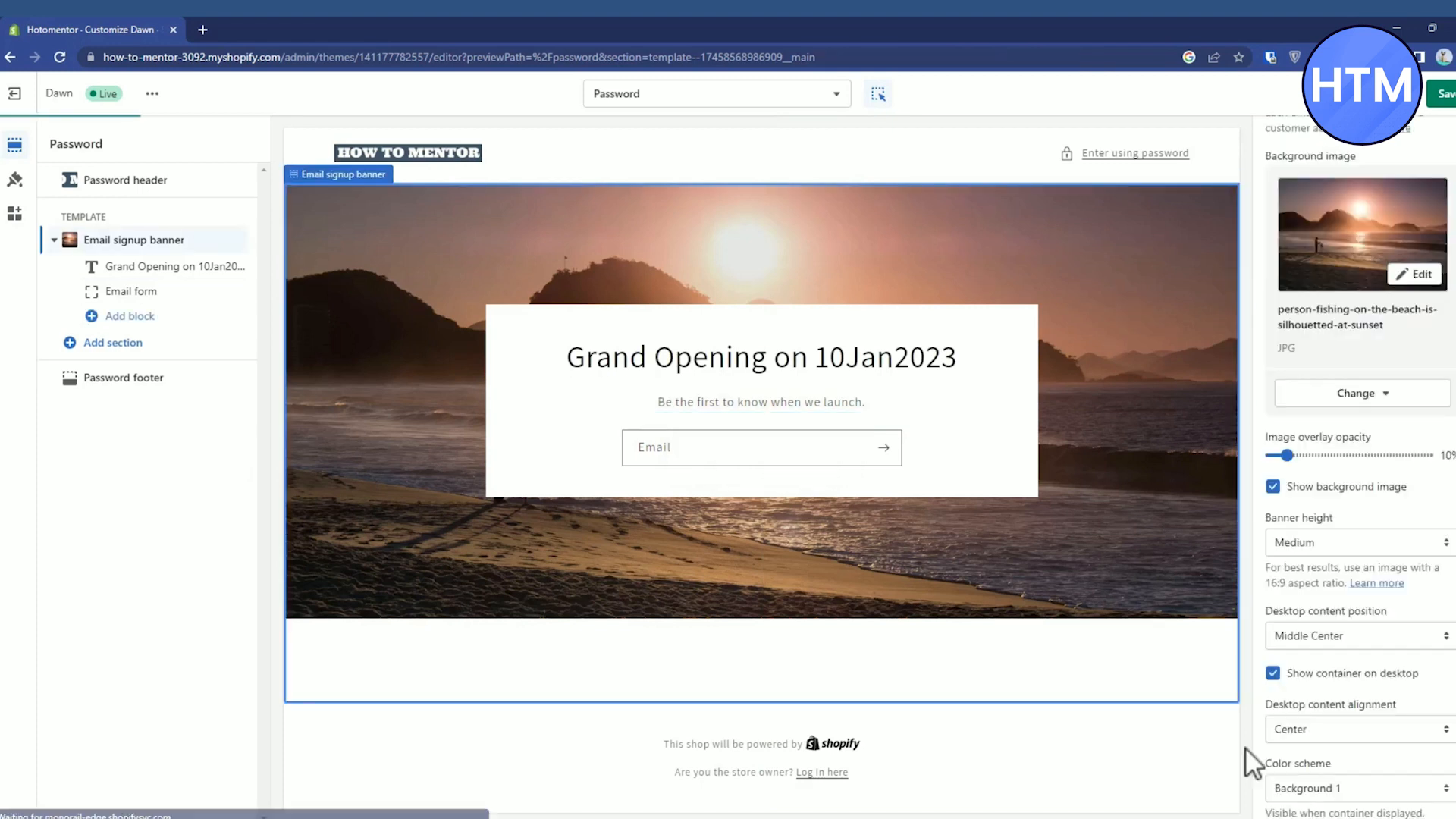
Step: Look at the email form block's settings and the list of sections that can be added to the template
left_click(157, 294)
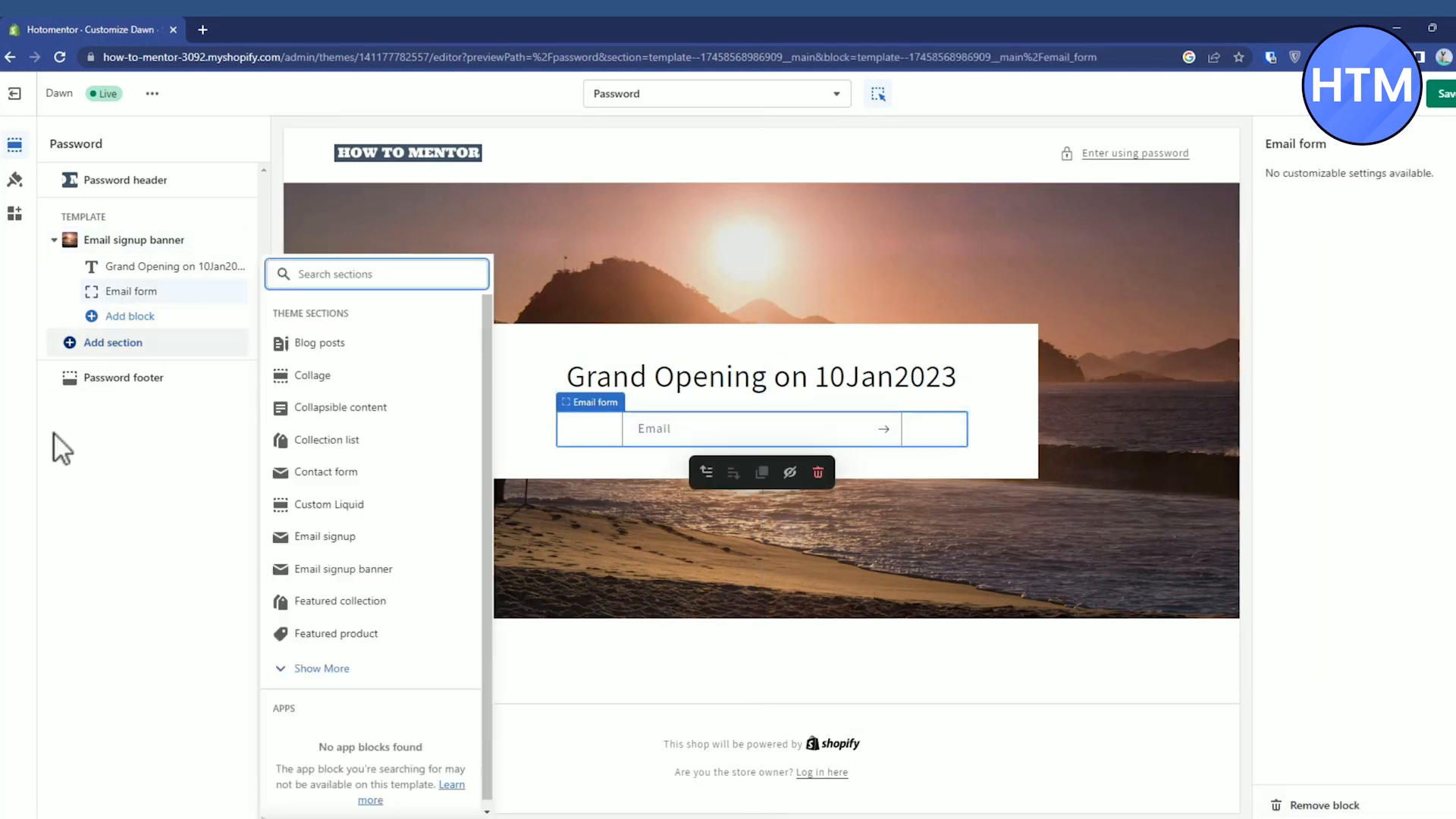
left_click(139, 344)
left_click(221, 477)
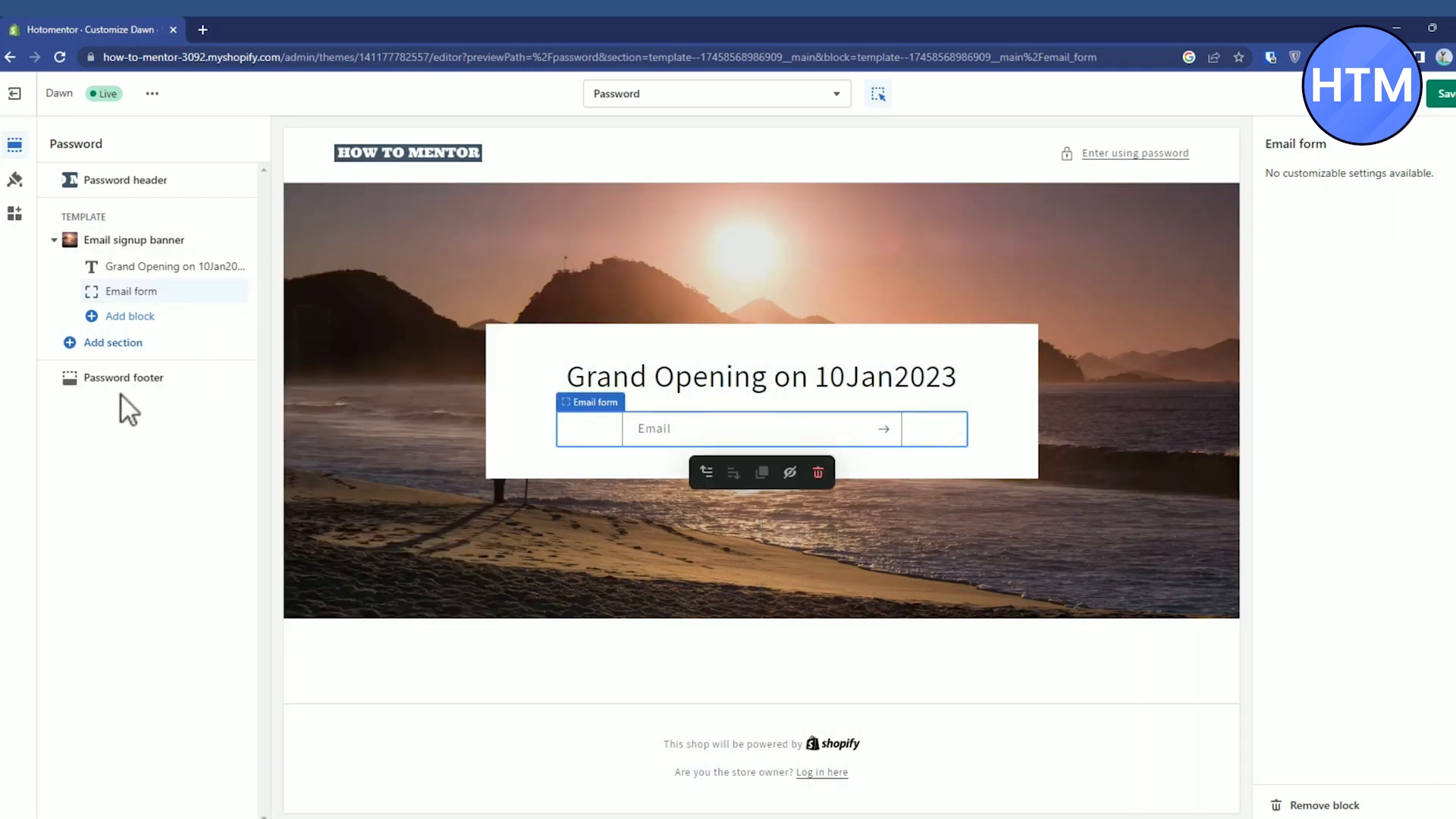
Step: Try another color scheme on the password footer and return it to Background 1
left_click(101, 380)
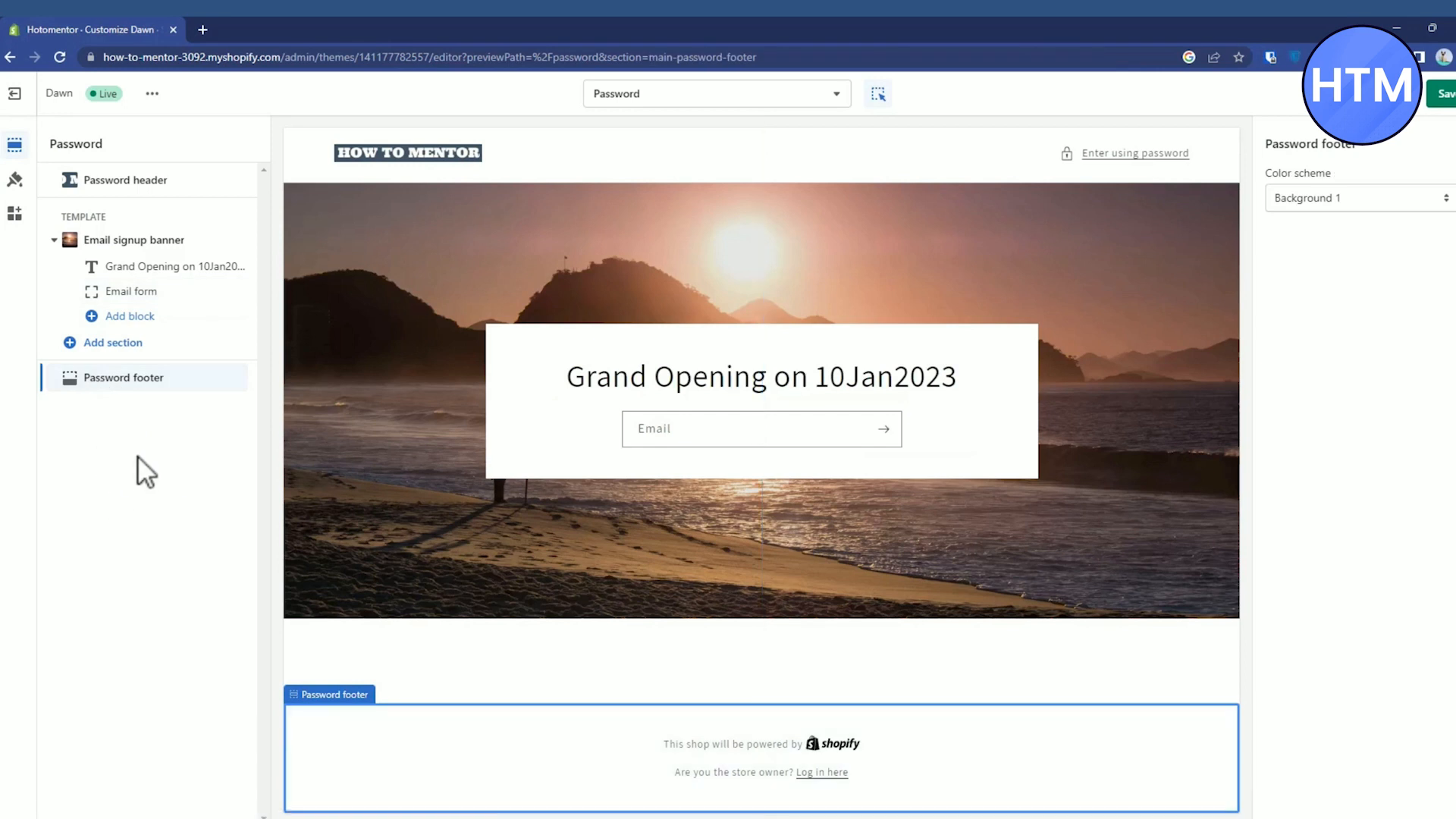
left_click(1382, 197)
left_click(1364, 217)
left_click(1362, 197)
left_click(1359, 241)
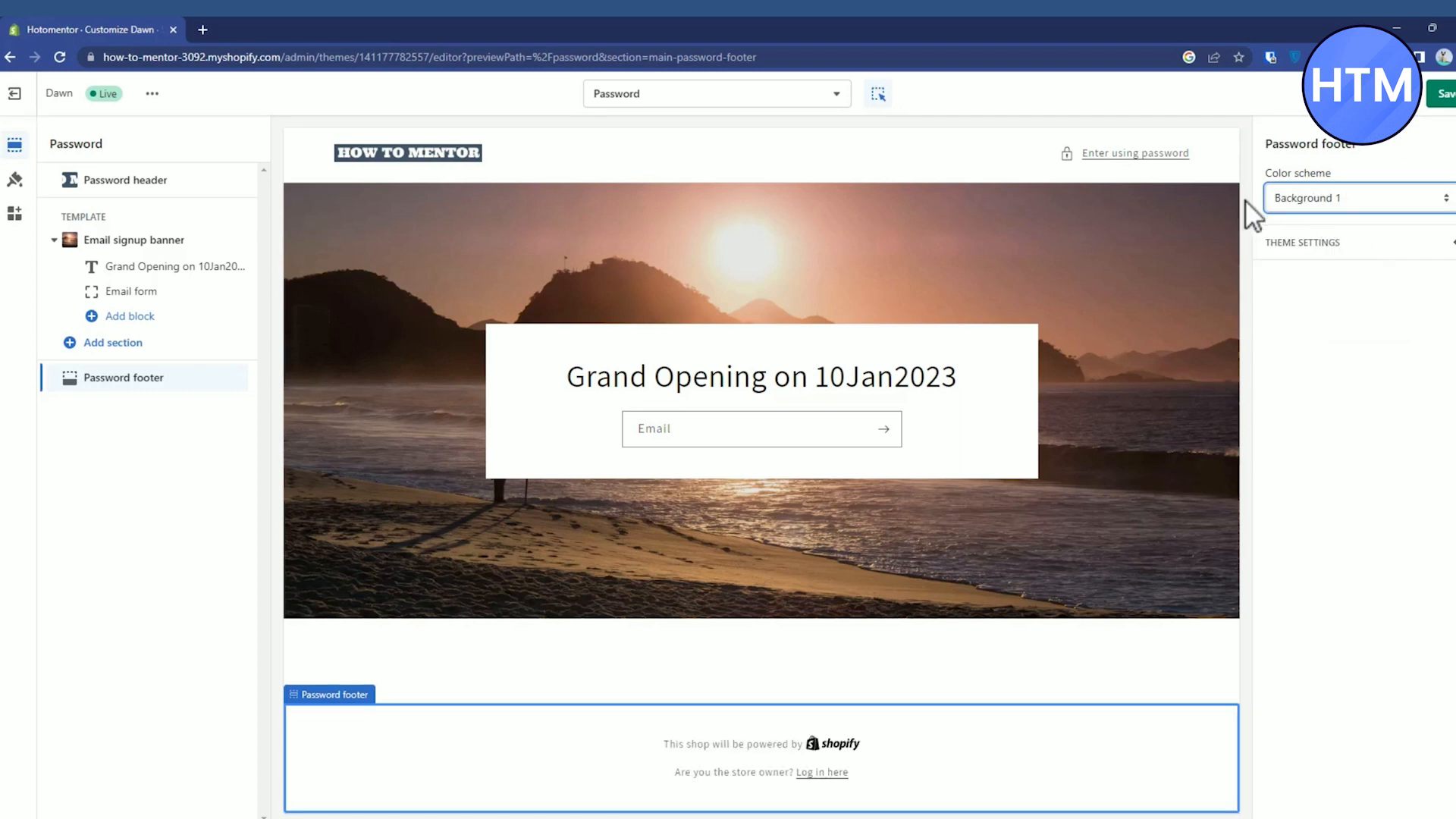
left_click(1440, 246)
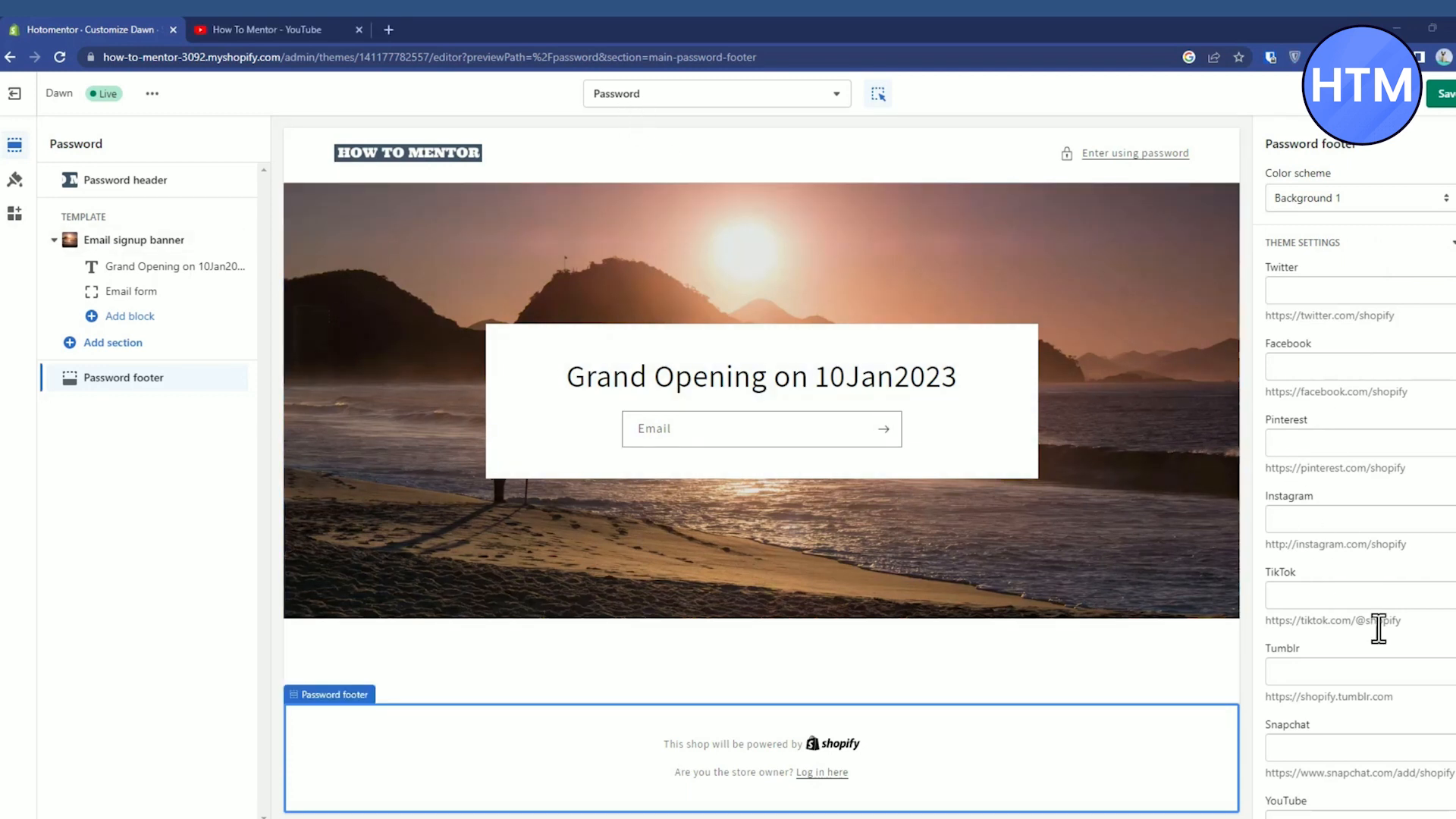
scroll(1379, 628, "down", 1)
left_click(1381, 749)
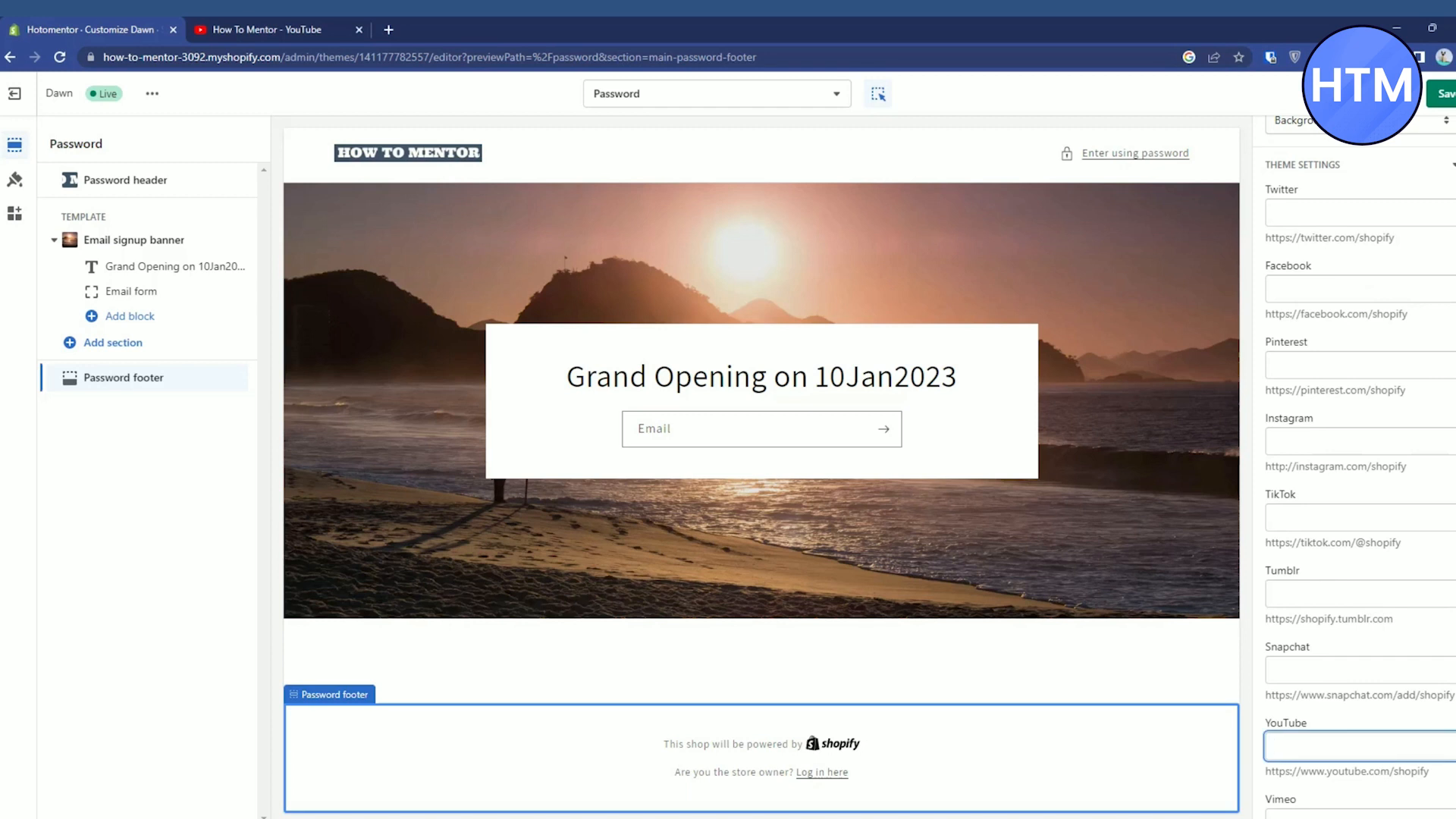
type("www.youtube.com/@howtomentor0")
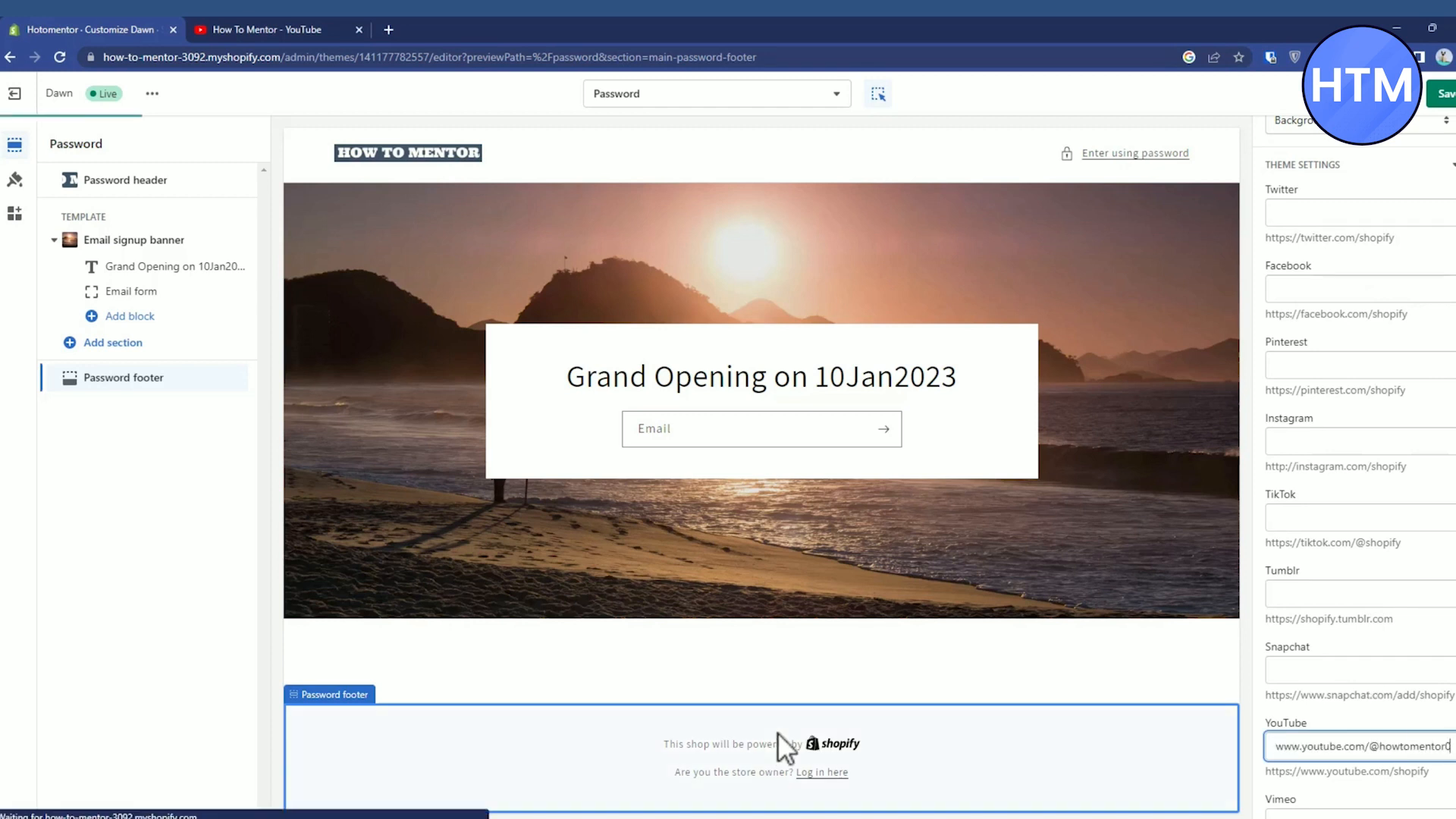
left_click(769, 713)
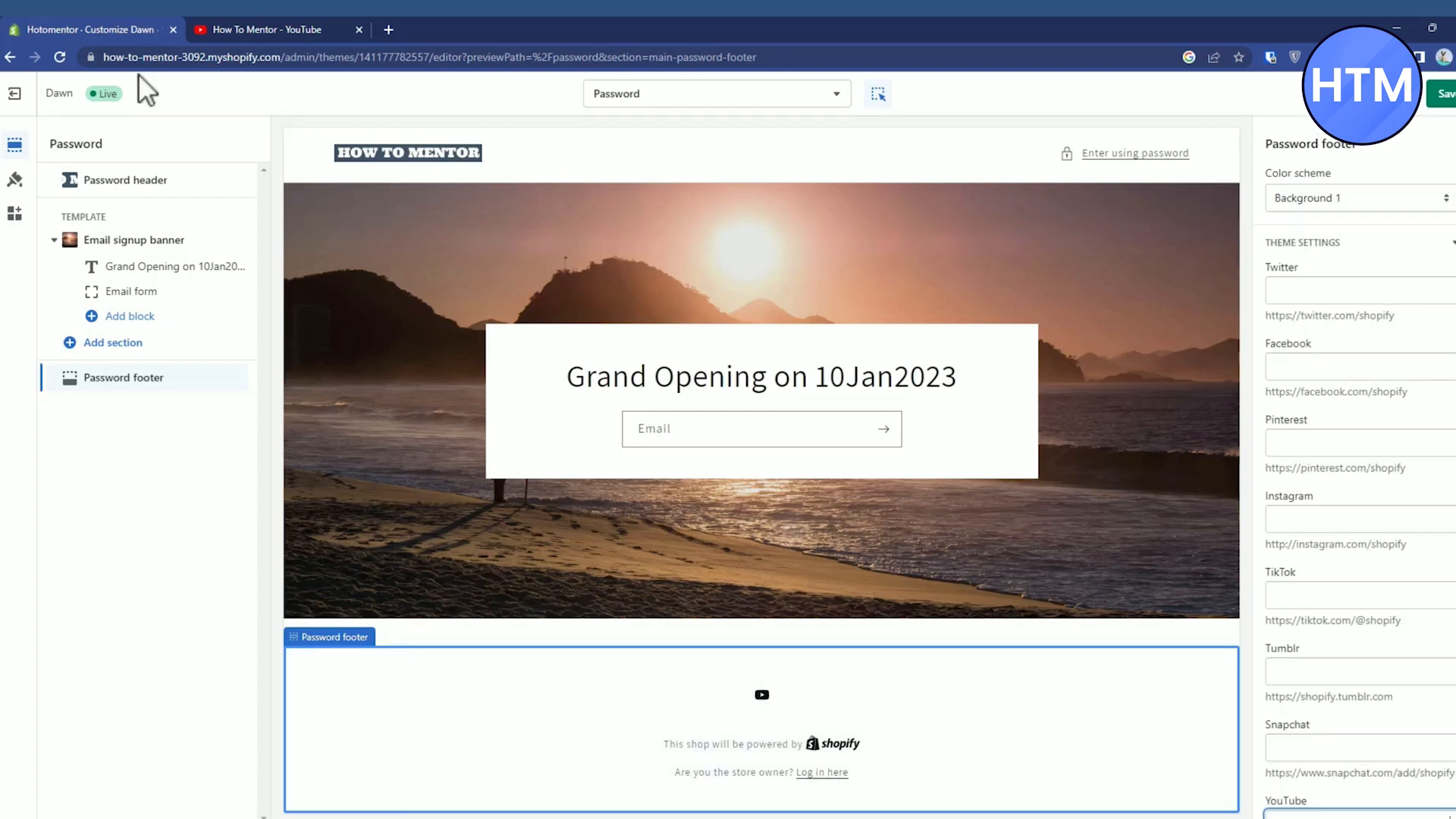
Step: Look through the theme-wide settings for colors, typography, layout, buttons and variant pills
left_click(15, 181)
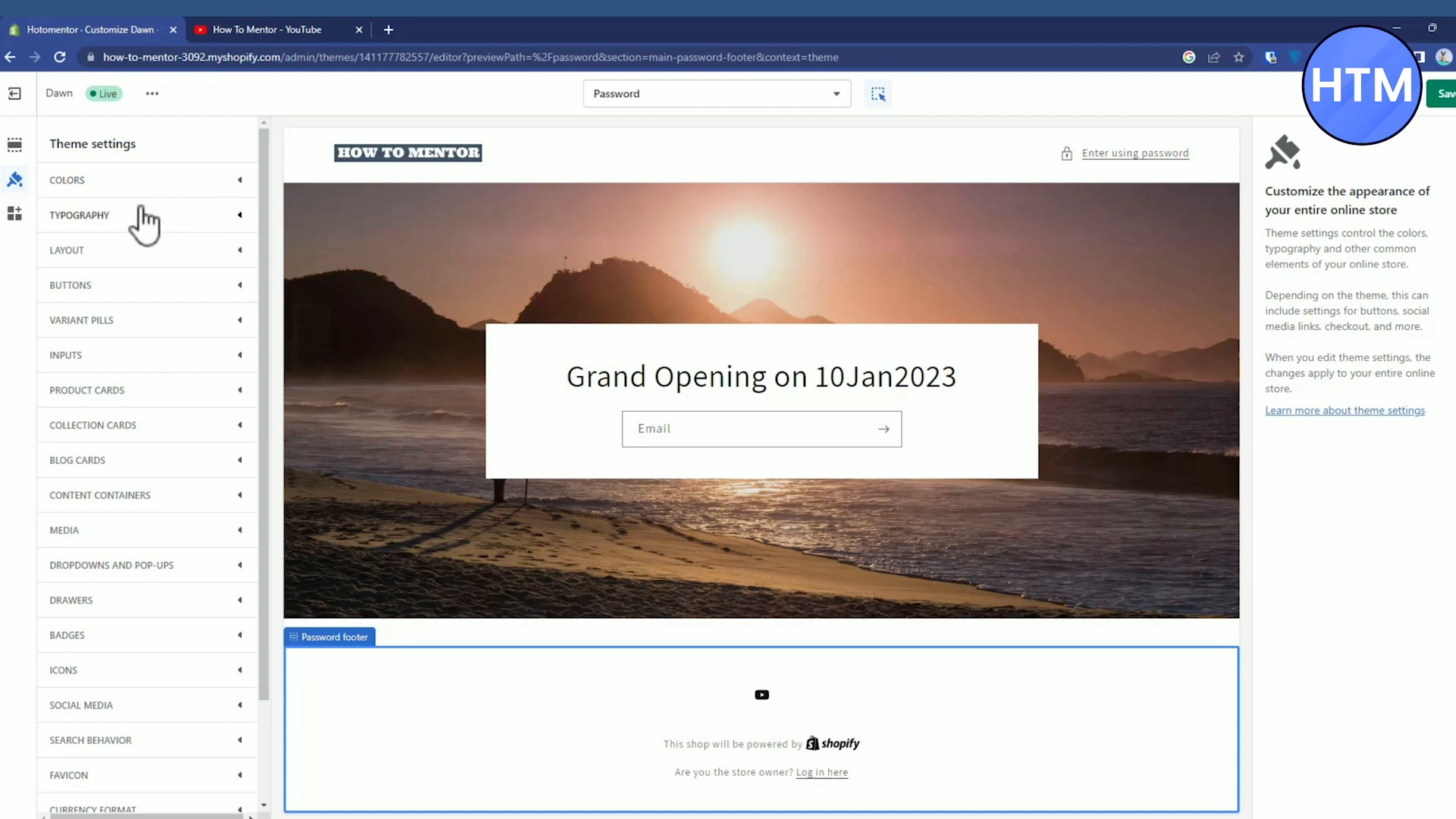
left_click(144, 182)
left_click(149, 195)
left_click(130, 228)
left_click(133, 231)
left_click(132, 251)
left_click(134, 254)
left_click(137, 292)
left_click(137, 296)
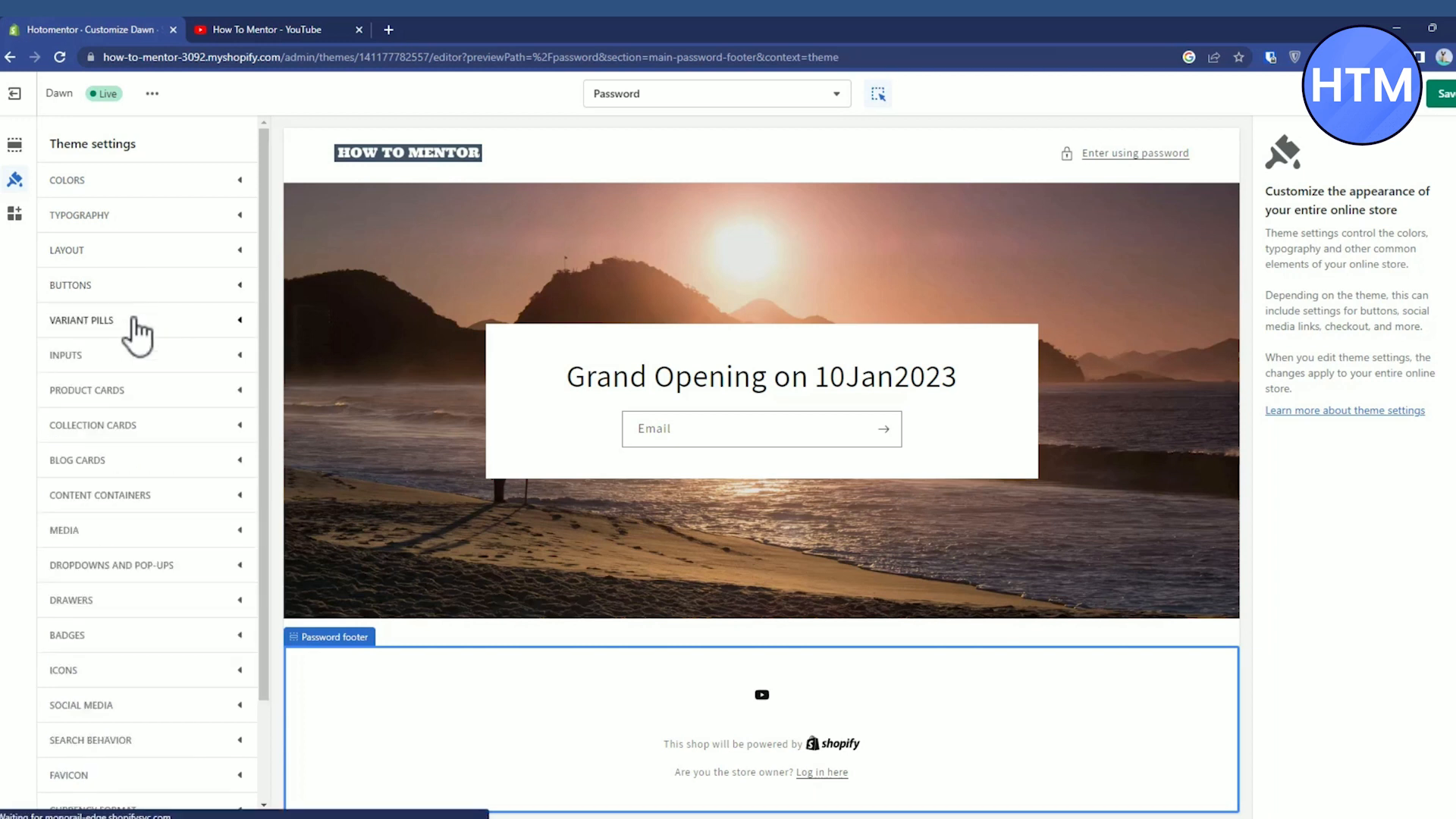
left_click(134, 321)
left_click(142, 319)
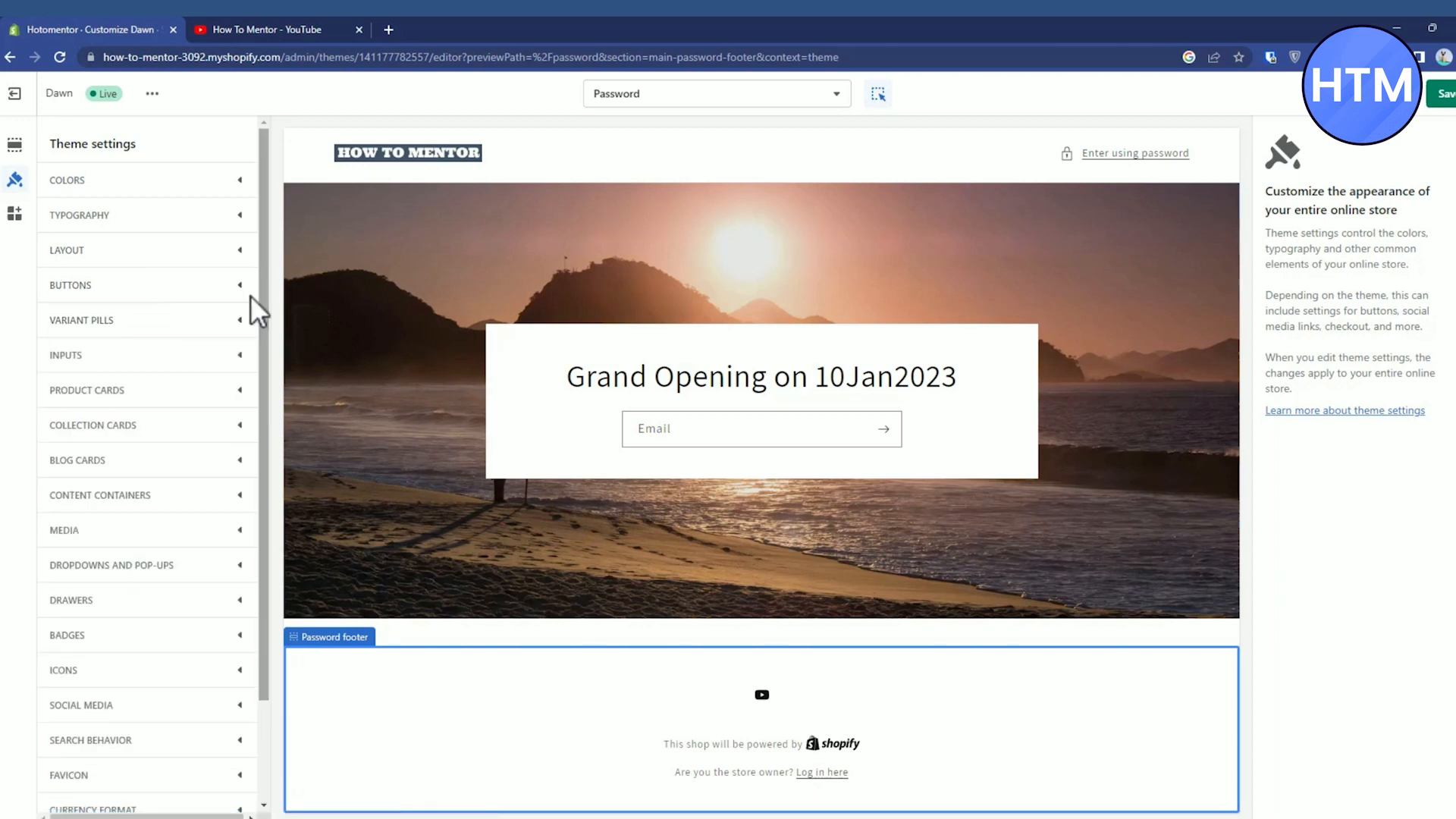
Step: Change the theme's heading font to Archivo Narrow in the typography settings
left_click(151, 224)
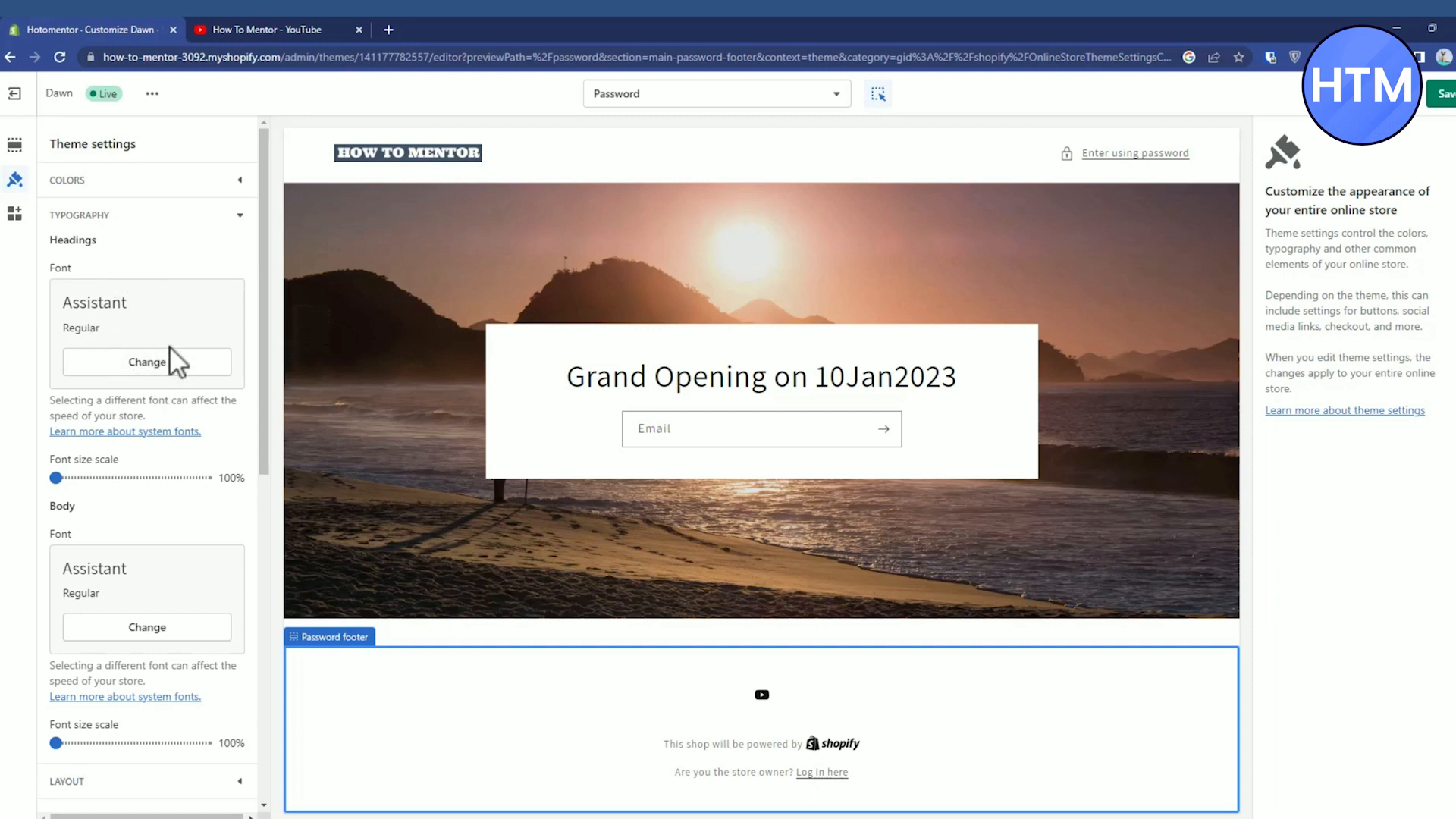
left_click(155, 364)
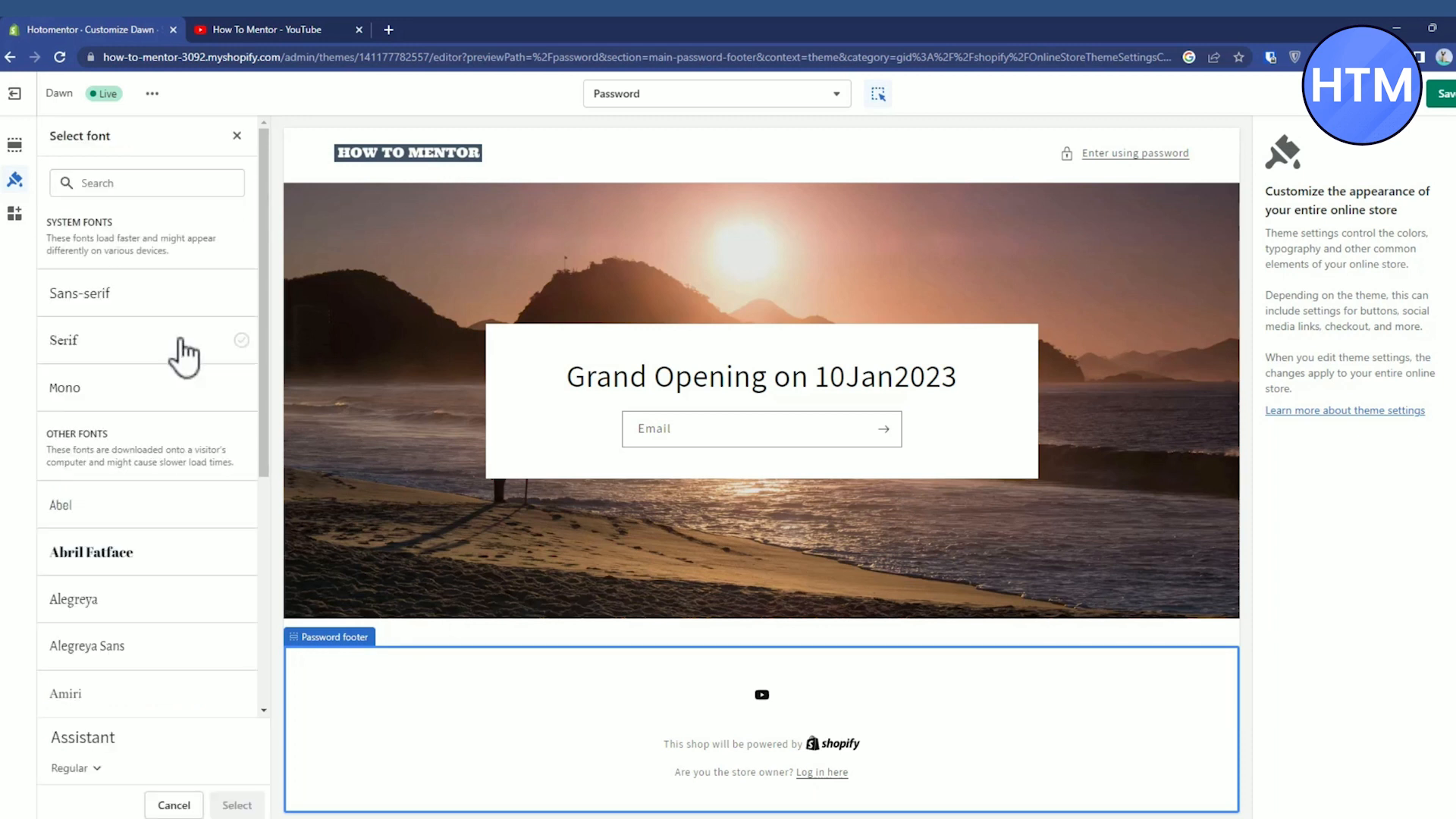
scroll(182, 356, "down", 5)
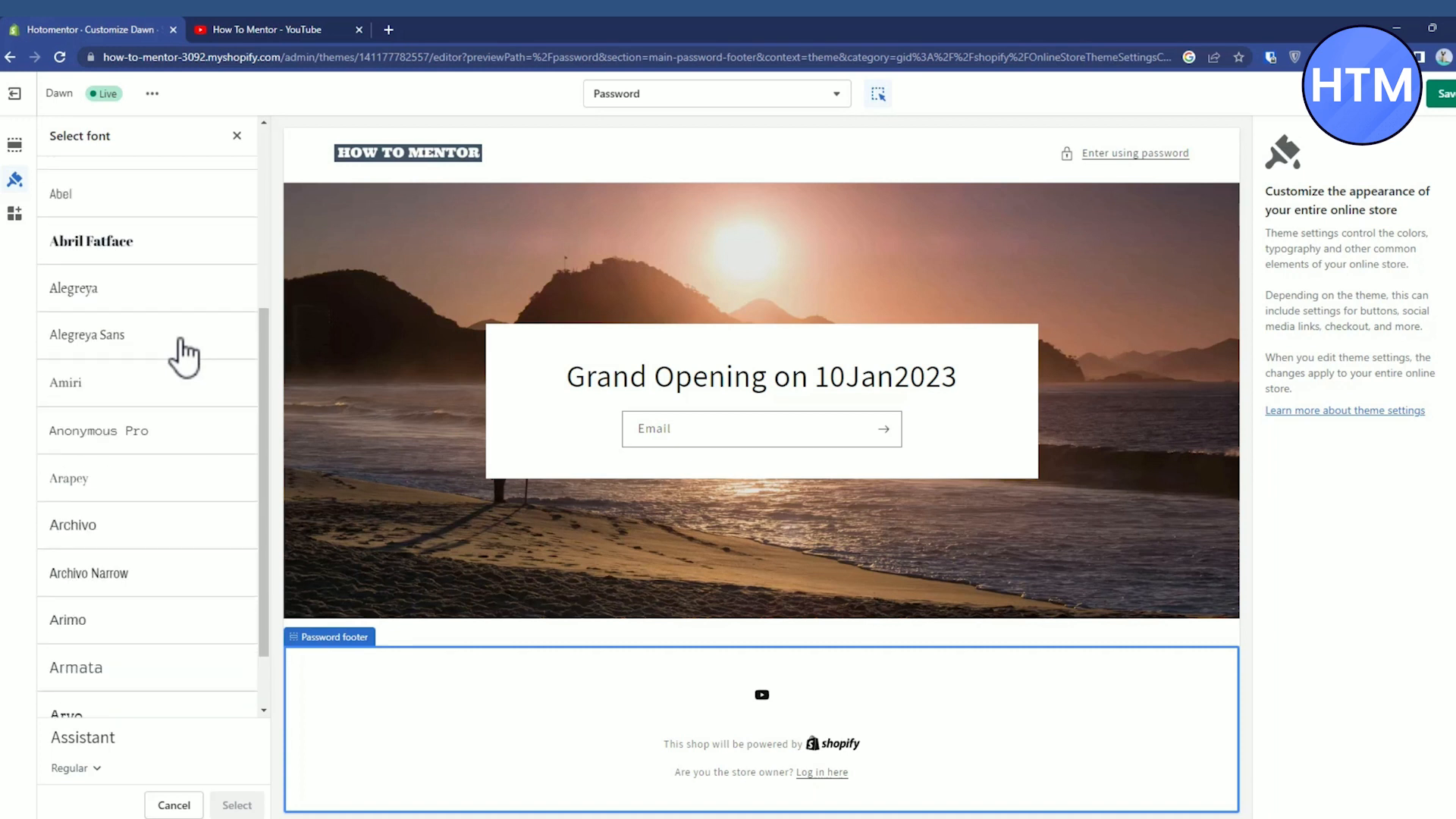
left_click(121, 502)
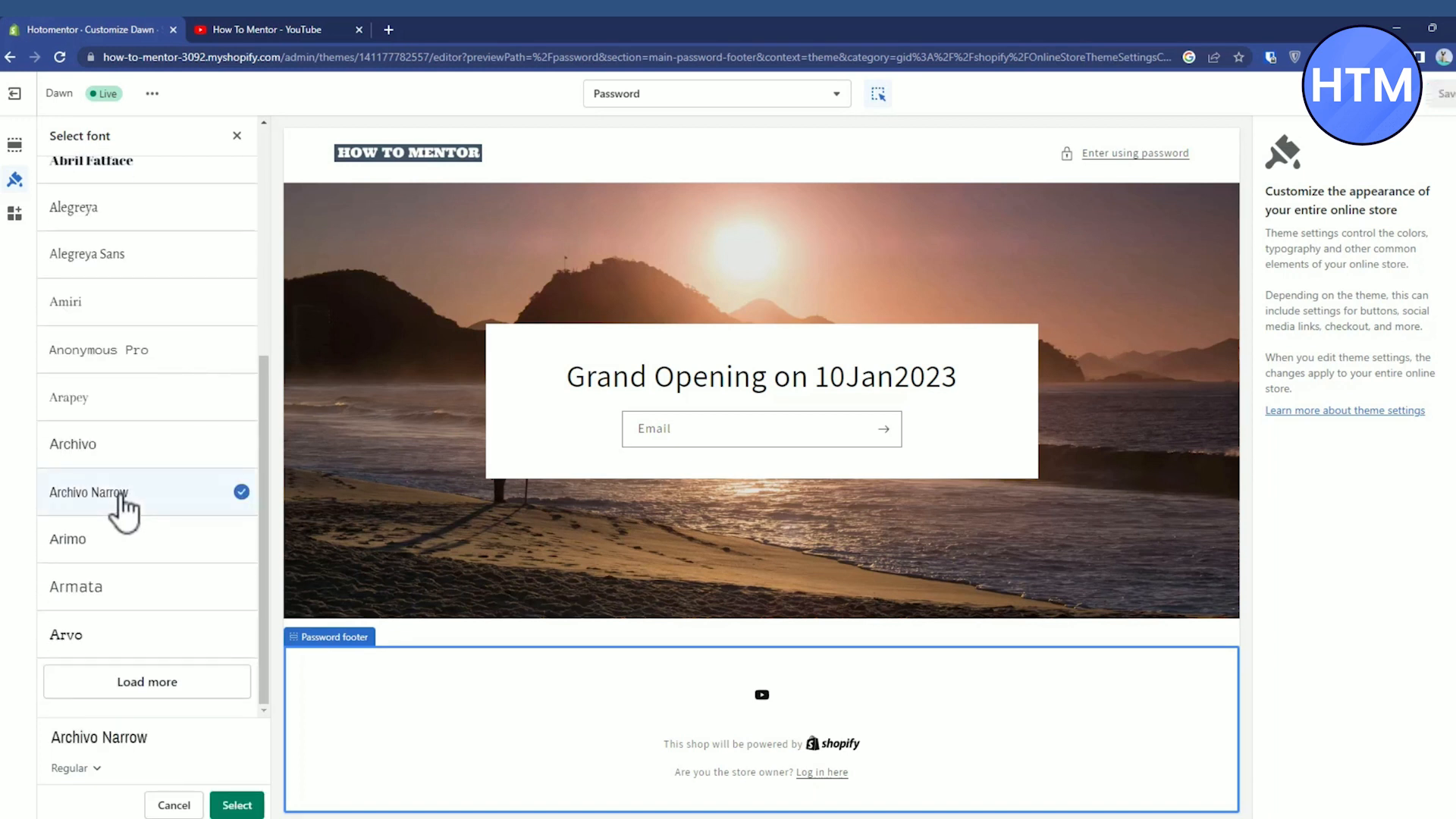
left_click(225, 805)
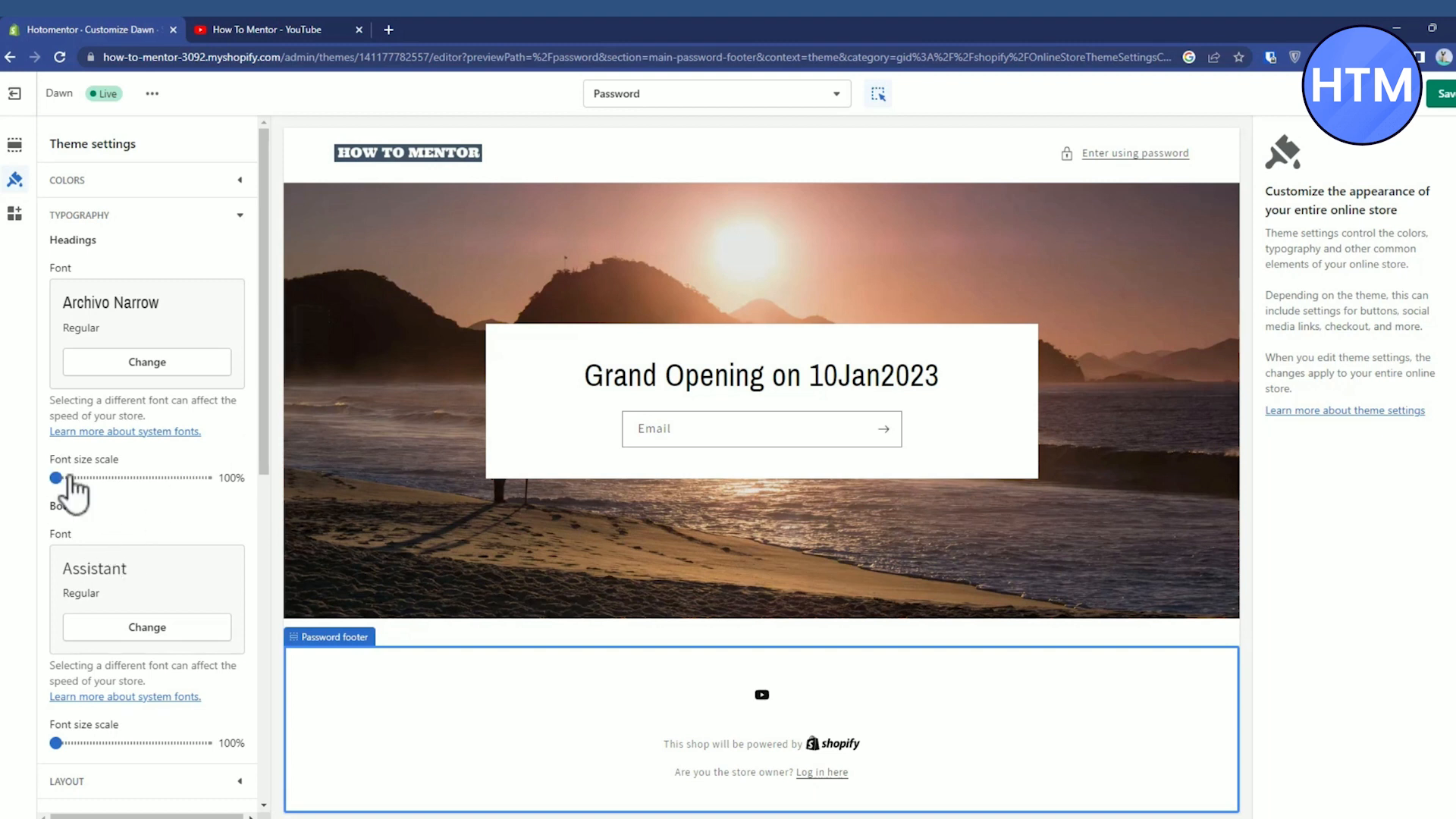
Step: Review the remaining typography settings and save the theme customizations
scroll(130, 466, "down", 3)
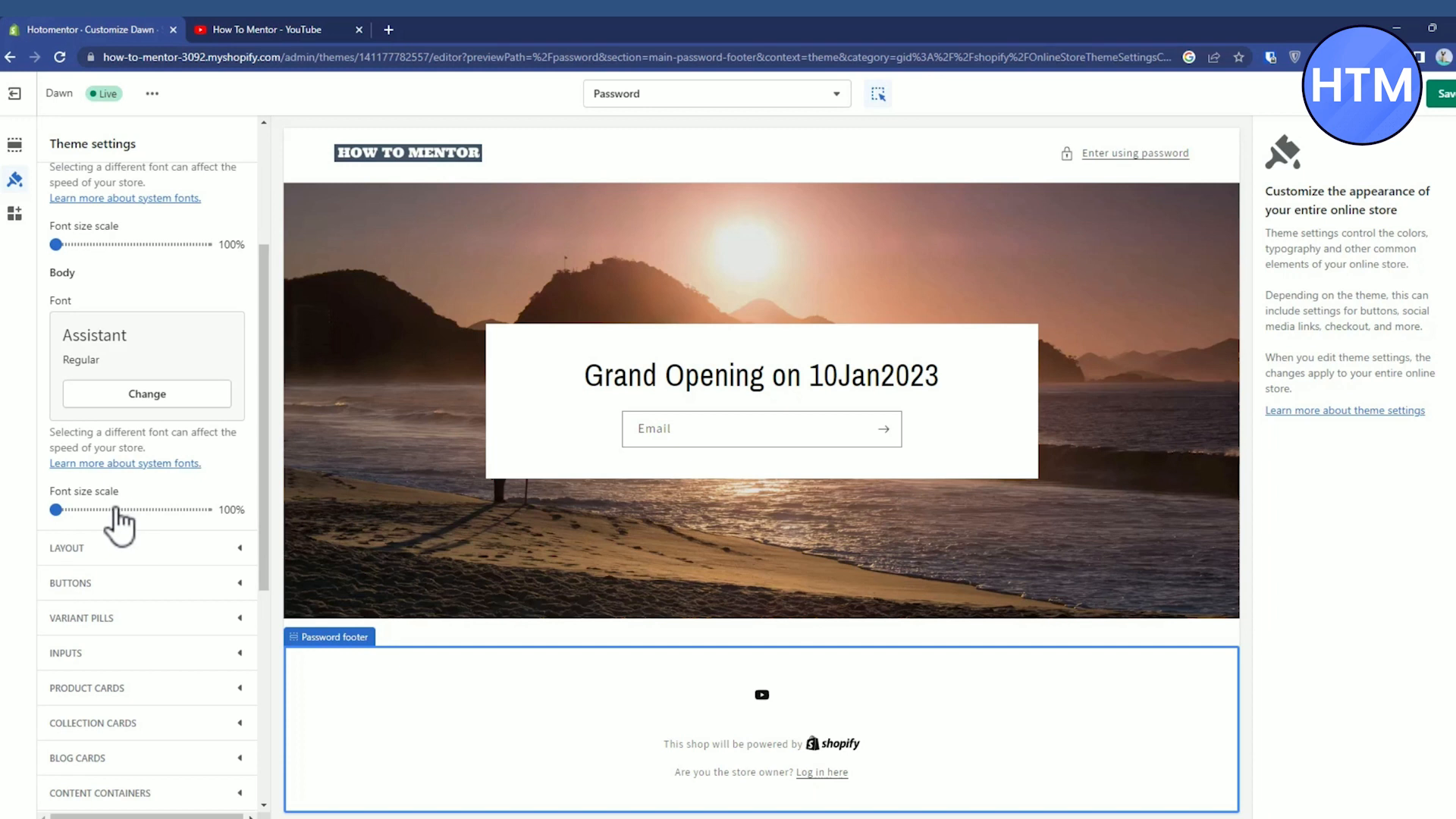
scroll(107, 520, "up", 3)
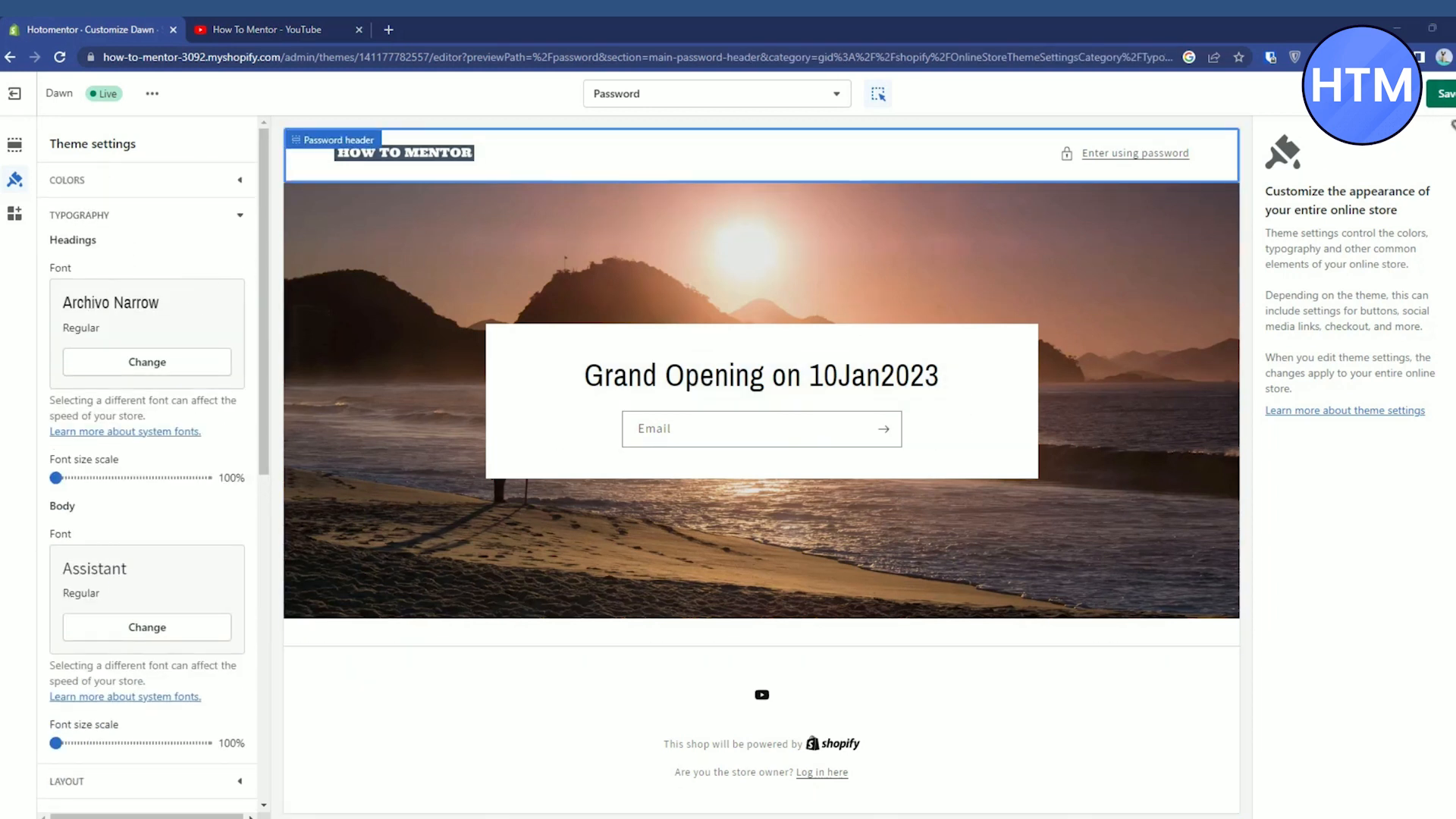
left_click(1447, 94)
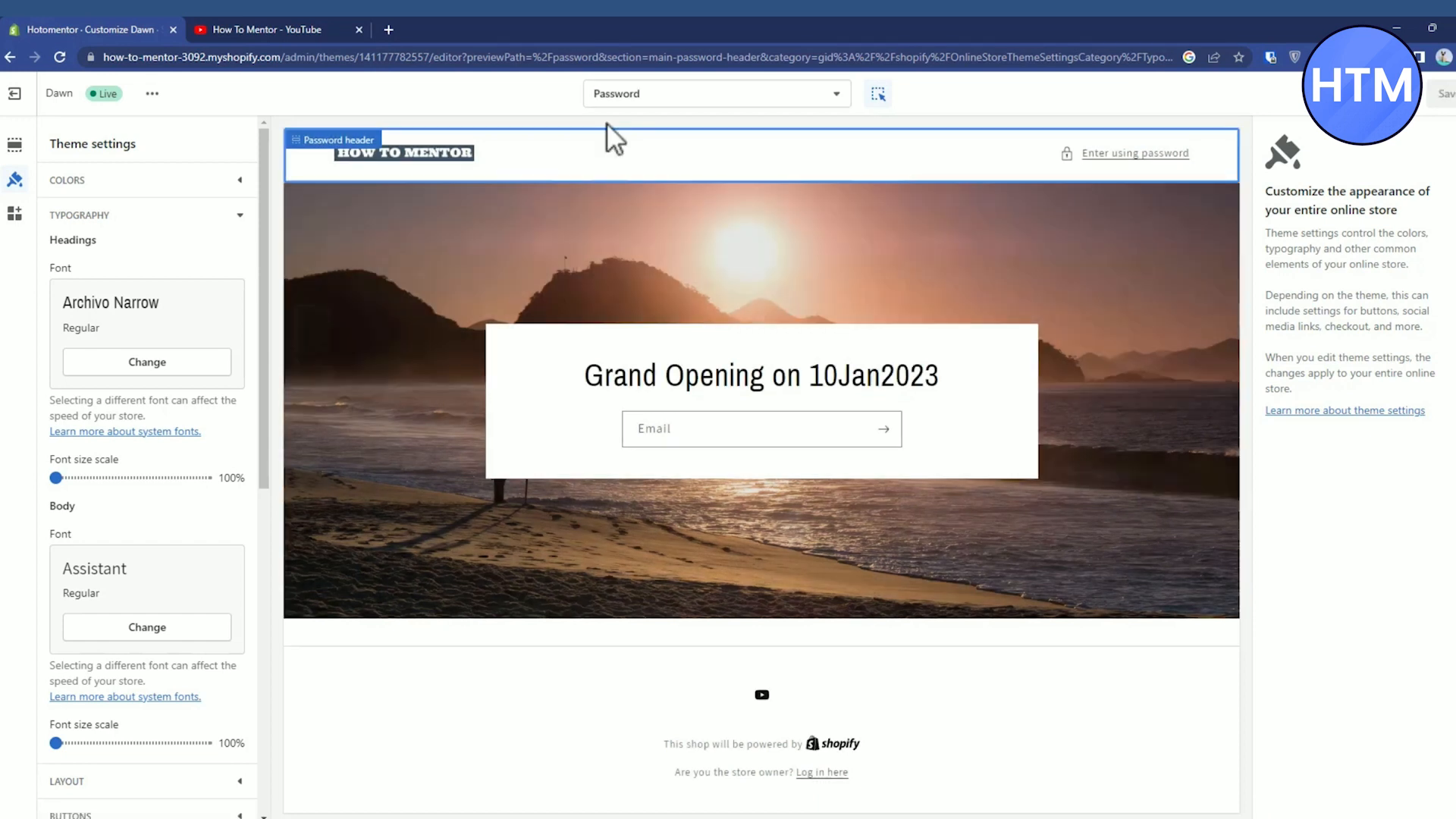